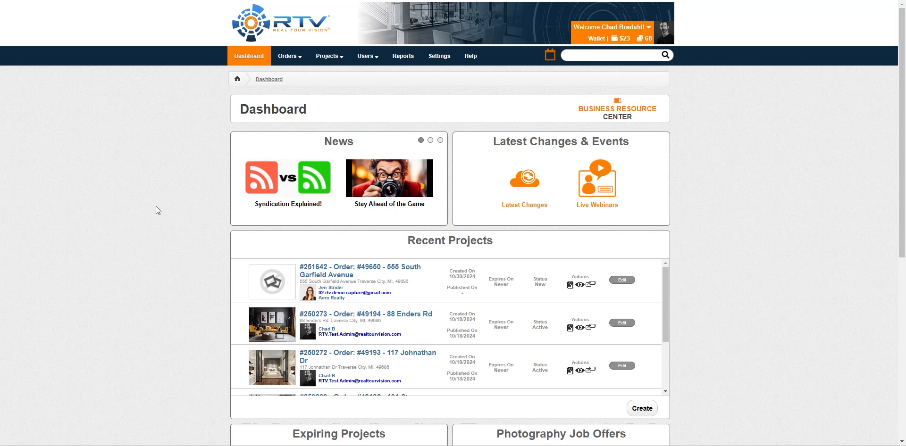
# - Reveal the Projects menu choices View Projects and Create New Project on the dashboard
pyautogui.moveTo(331, 57)
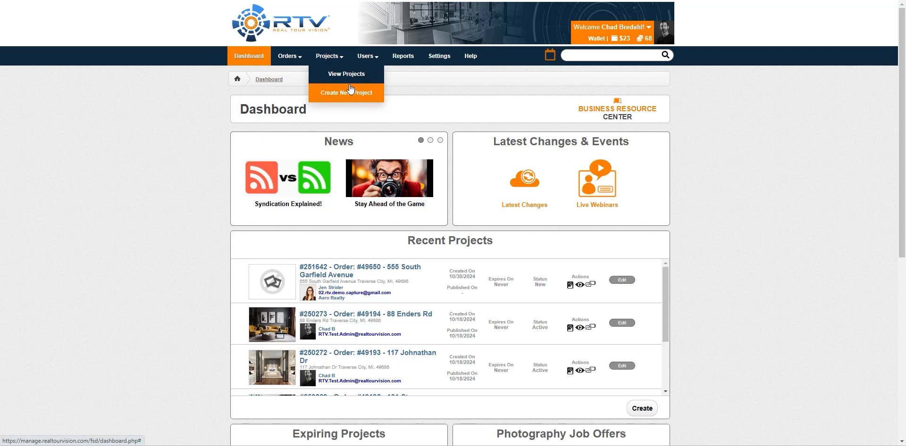
# - Start a new project with title 'Test' and description 'Test'
pyautogui.click(329, 60)
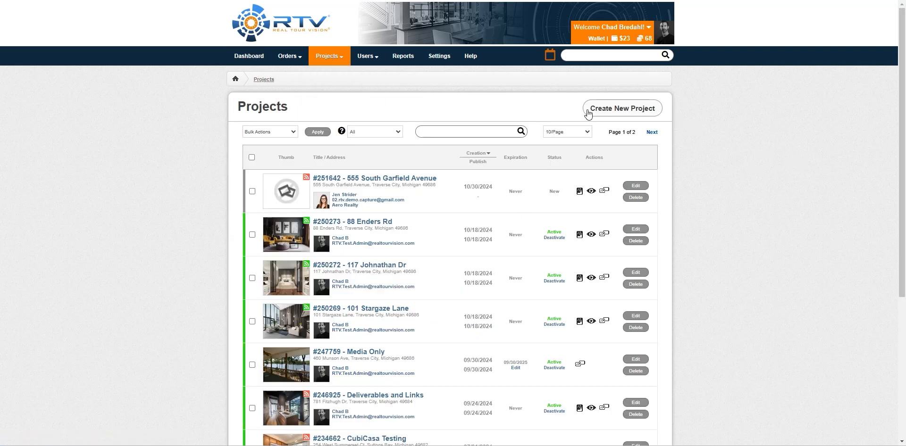
pyautogui.click(622, 109)
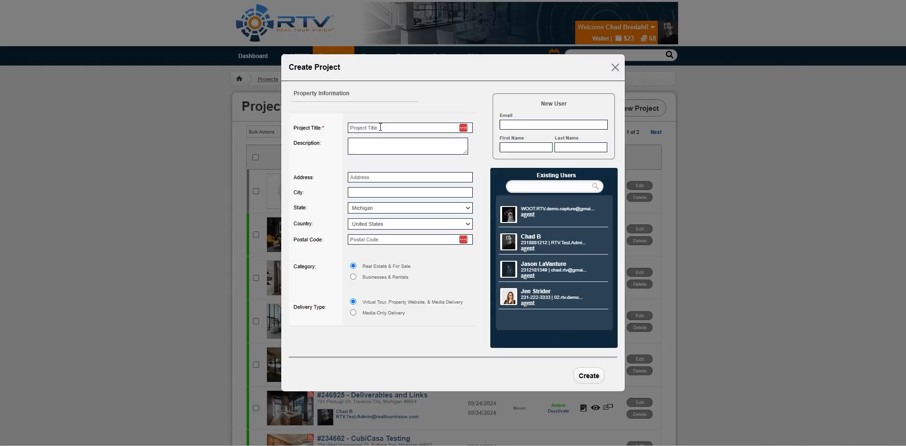
pyautogui.click(380, 127)
pyautogui.write('TesTest')
pyautogui.click(362, 178)
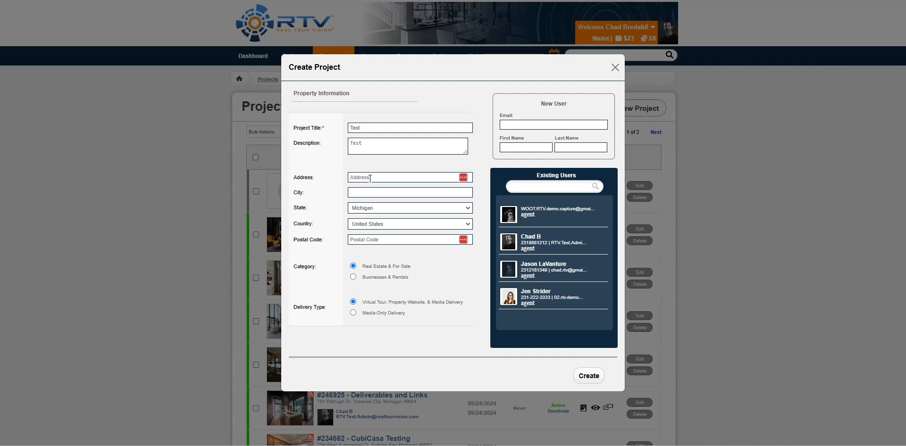
pyautogui.write('456')
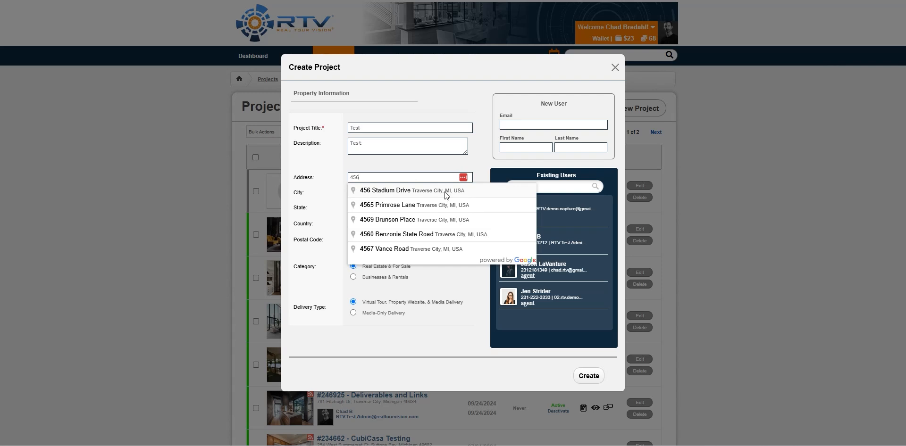
pyautogui.click(439, 191)
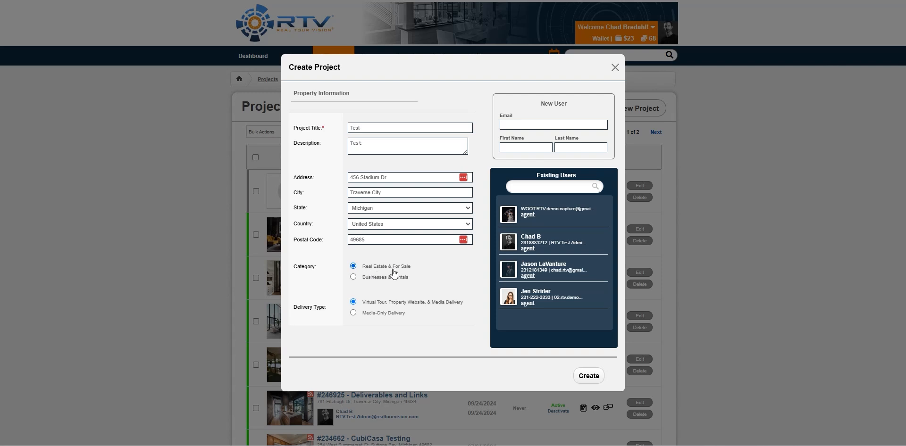
pyautogui.click(367, 278)
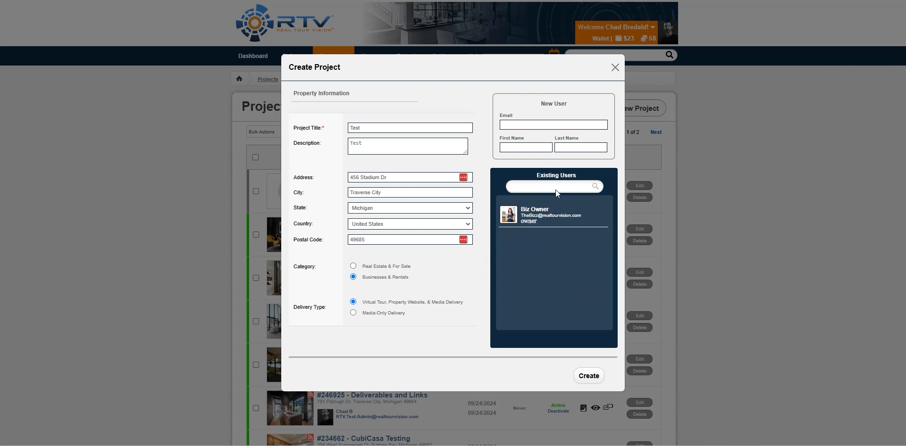
# - Compare the Real Estate and Businesses & Rentals categories and try Media-Only Delivery
pyautogui.click(373, 268)
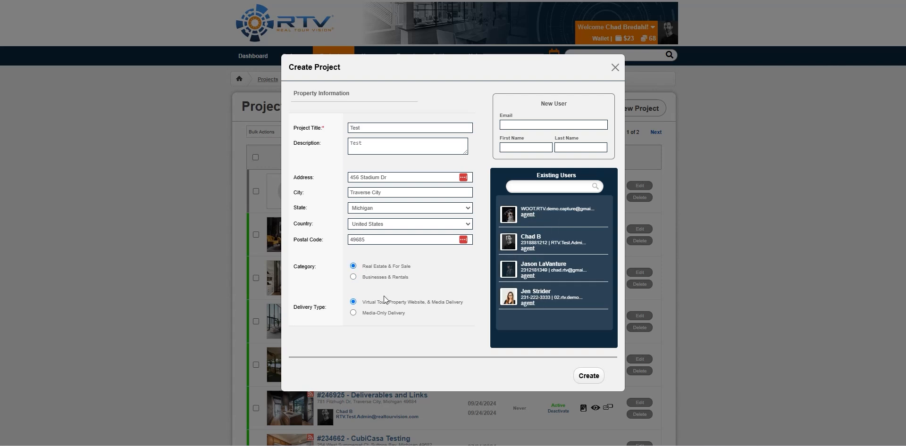
pyautogui.click(369, 277)
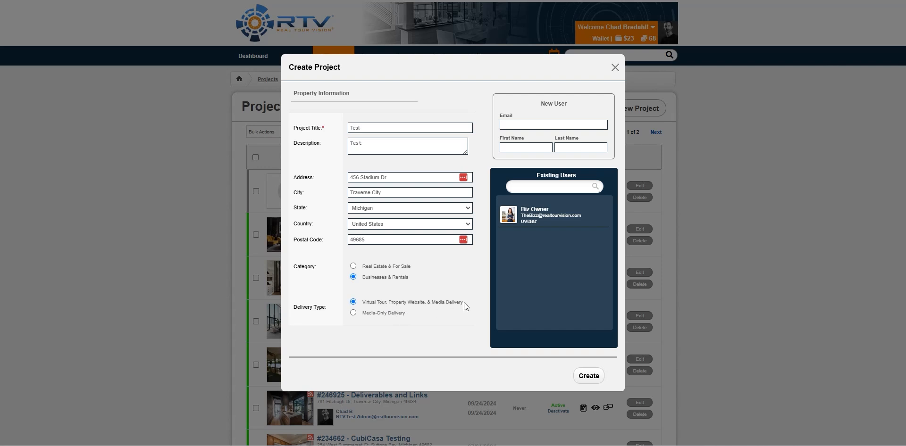
pyautogui.click(353, 313)
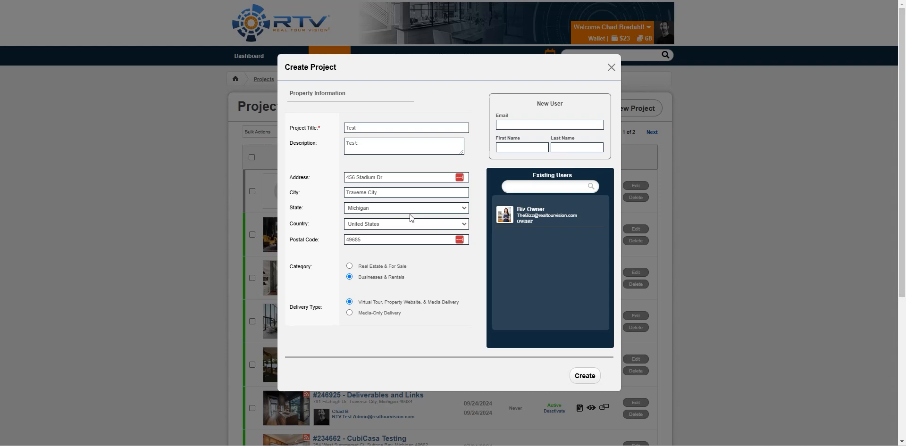
# - Choose Real Estate & For Sale, assign an existing agent, and create the project
pyautogui.click(349, 266)
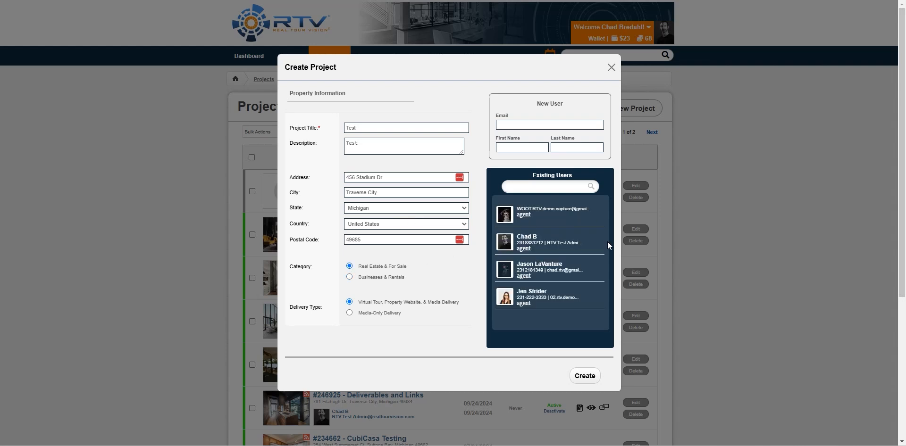
pyautogui.click(520, 305)
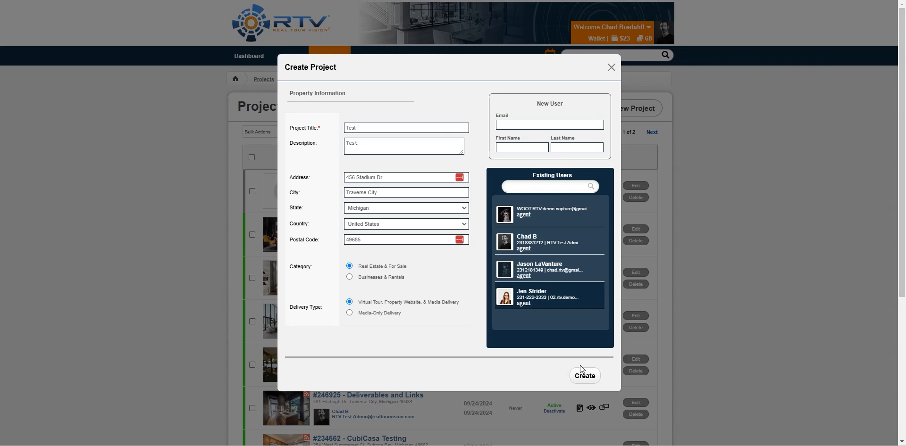
pyautogui.click(582, 380)
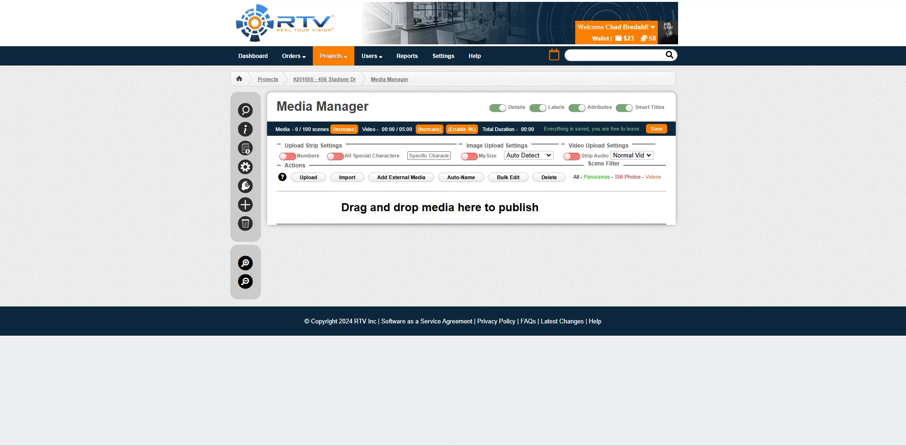
# - Upload five stock photos as stills and hide the Details, Labels and Attributes rows
pyautogui.moveTo(873, 265); pyautogui.dragTo(500, 256)
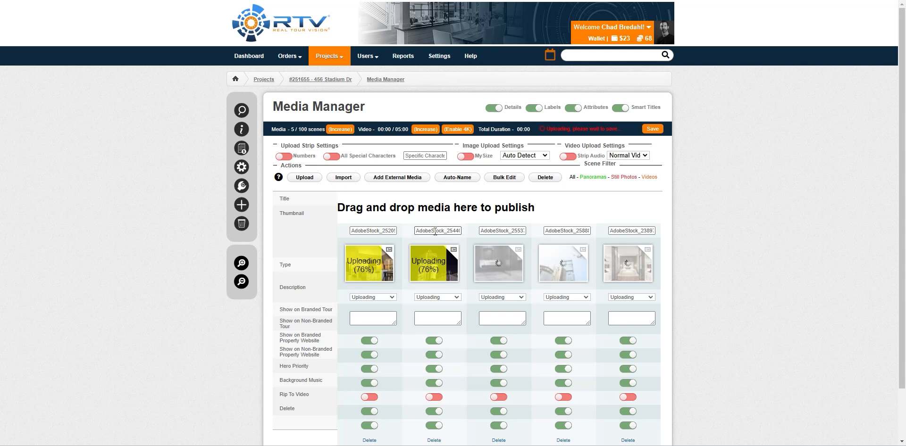
pyautogui.scroll(-1, 370, 304)
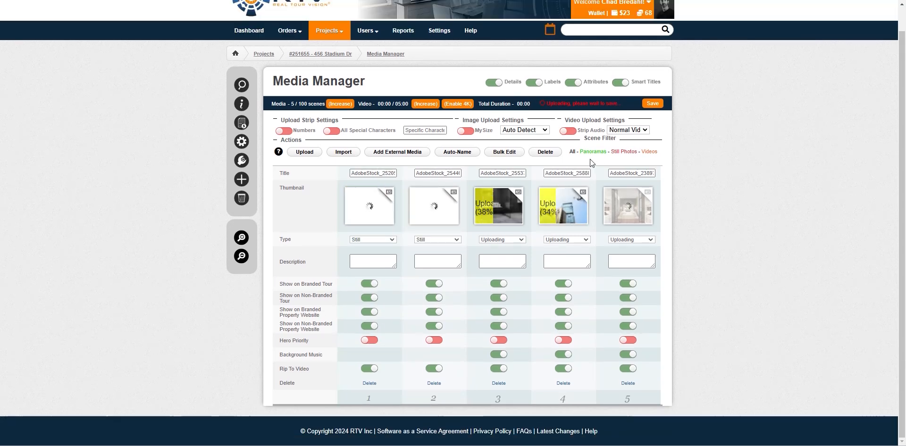
pyautogui.click(494, 82)
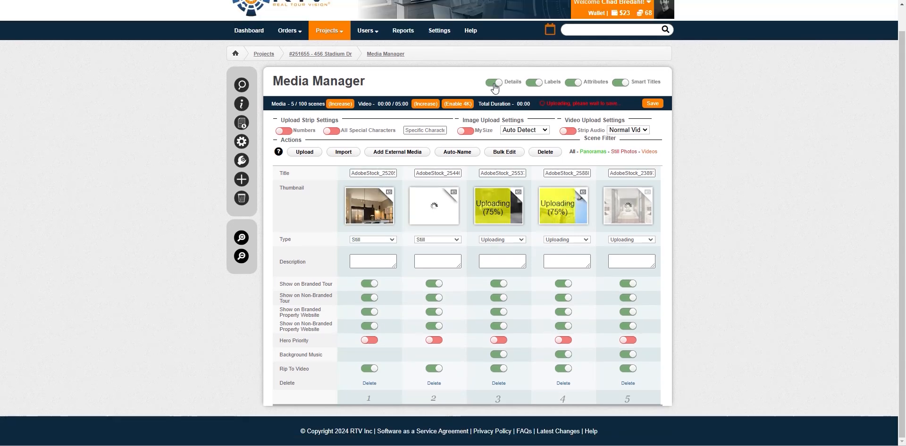
pyautogui.click(542, 110)
pyautogui.click(577, 109)
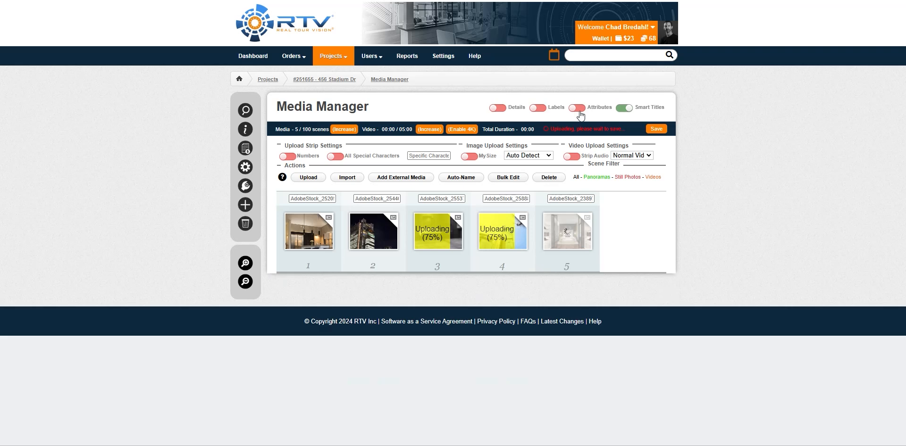
# - Restore Attributes, Labels and Details, move the bedroom photo to second place, and save
pyautogui.click(577, 108)
pyautogui.click(538, 109)
pyautogui.click(498, 108)
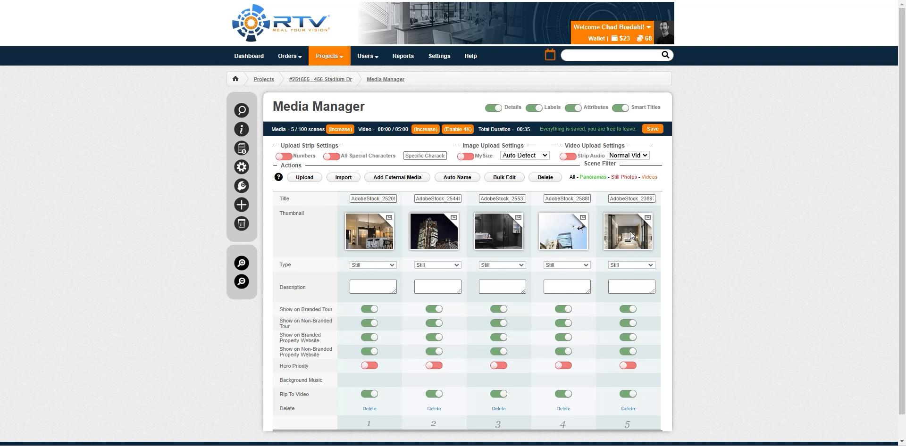
pyautogui.moveTo(629, 234); pyautogui.dragTo(401, 244)
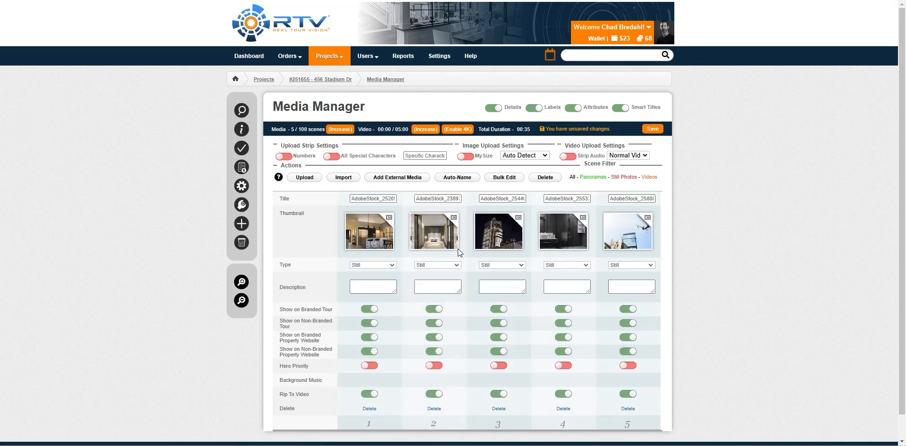
pyautogui.click(652, 130)
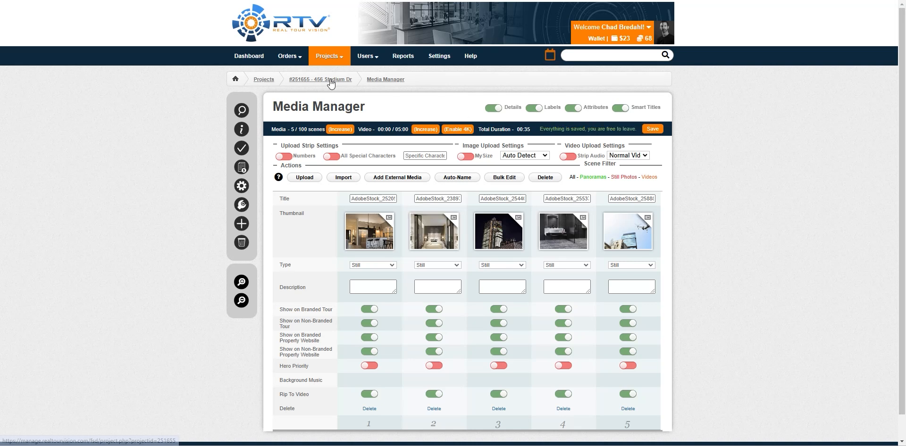
pyautogui.click(330, 80)
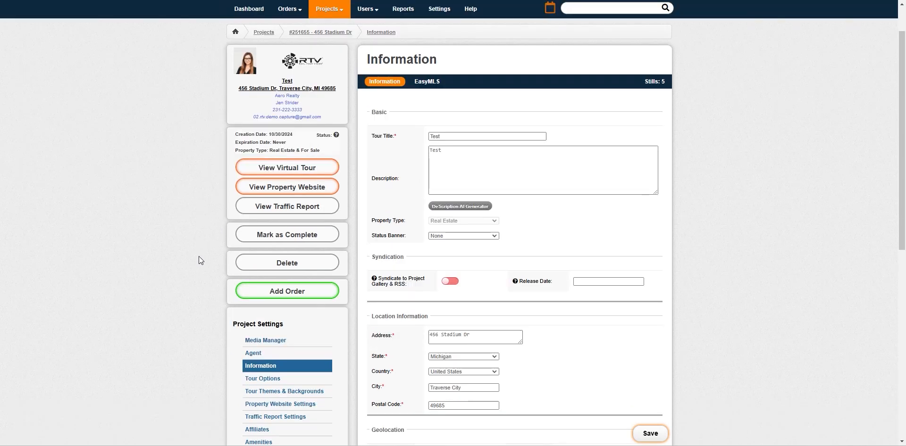
pyautogui.scroll(-1, 196, 260)
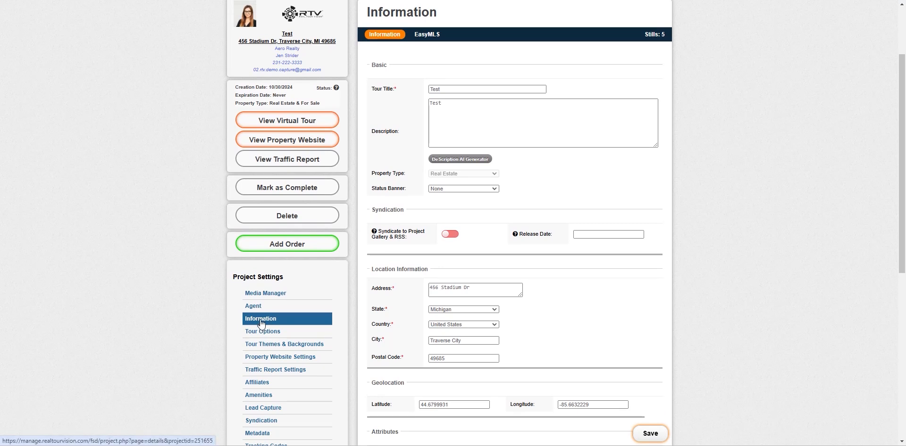
pyautogui.scroll(1, 581, 212)
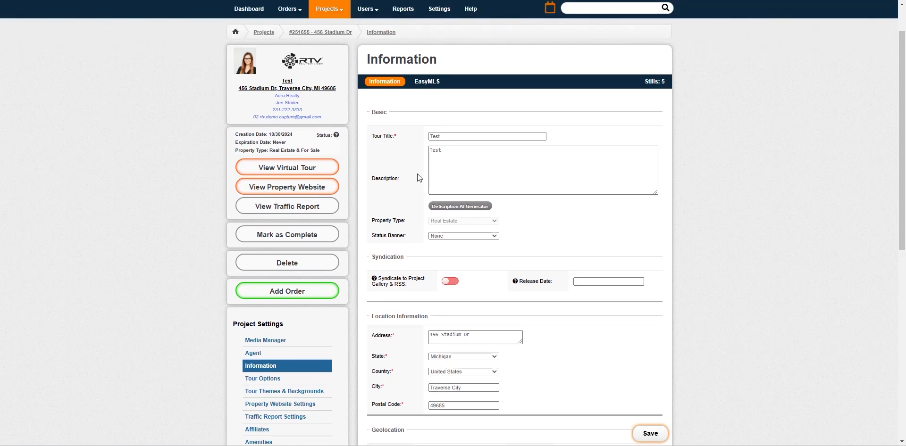
pyautogui.scroll(-1, 520, 189)
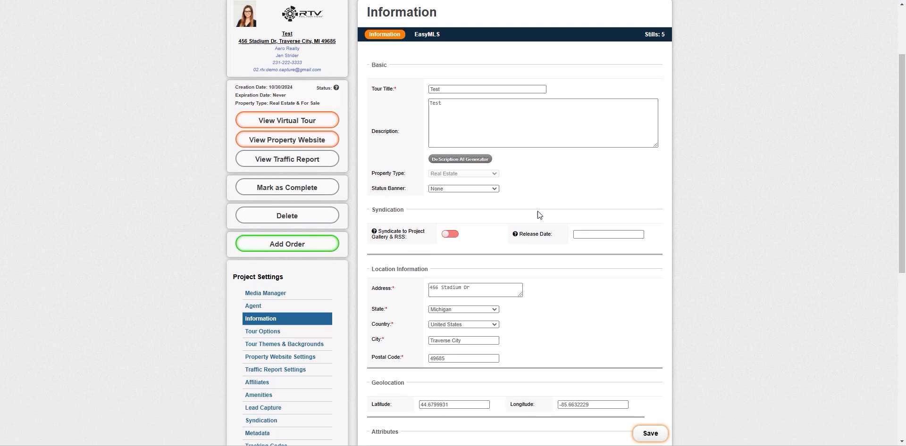
pyautogui.scroll(-3, 553, 252)
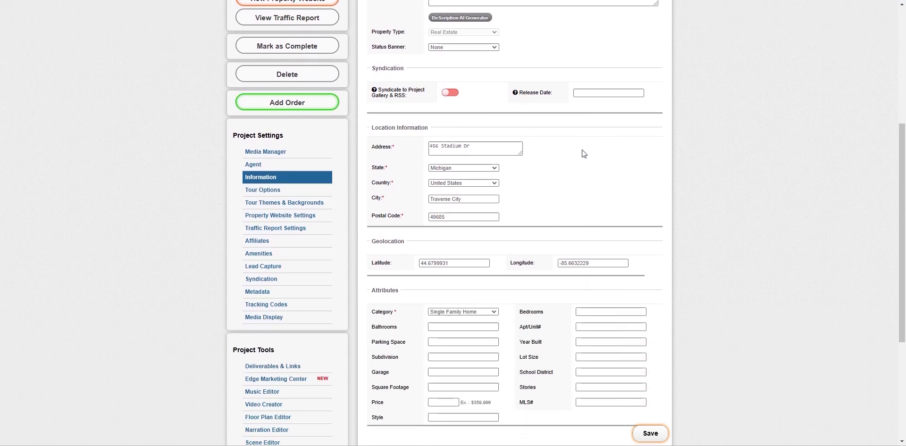
pyautogui.scroll(-2, 519, 225)
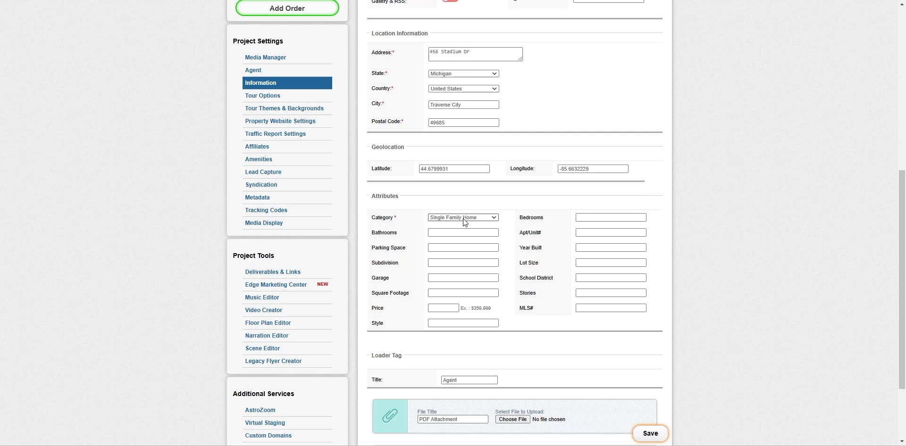
pyautogui.scroll(-2, 630, 205)
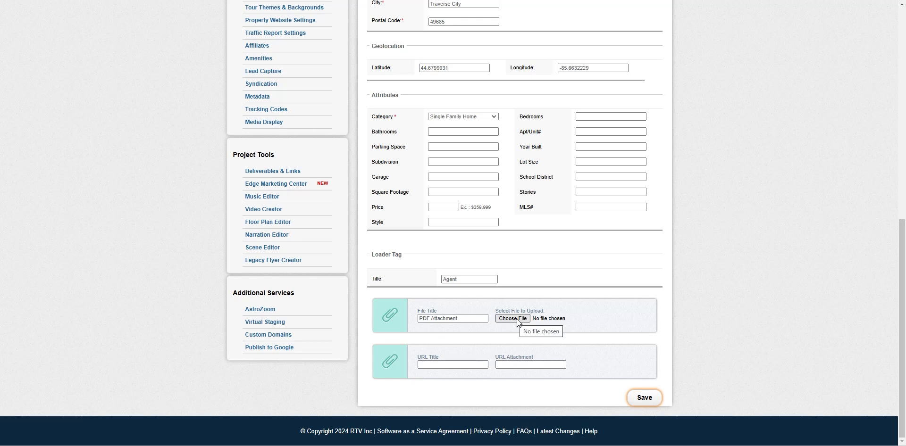
pyautogui.scroll(9, 388, 177)
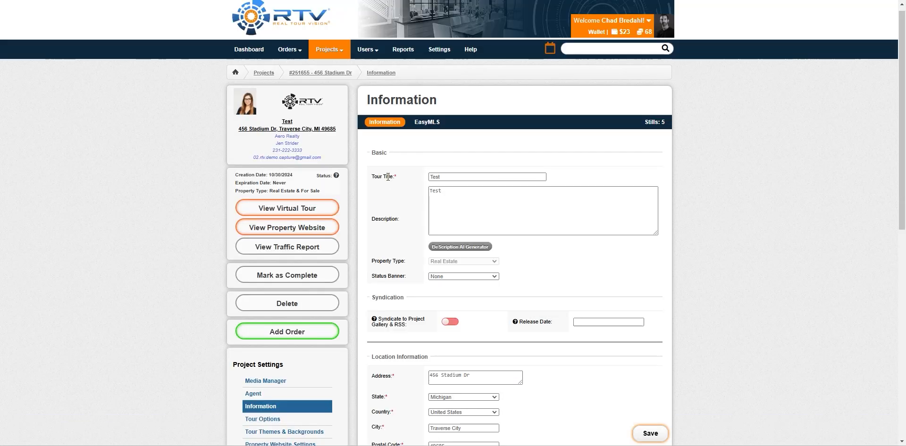
pyautogui.click(426, 122)
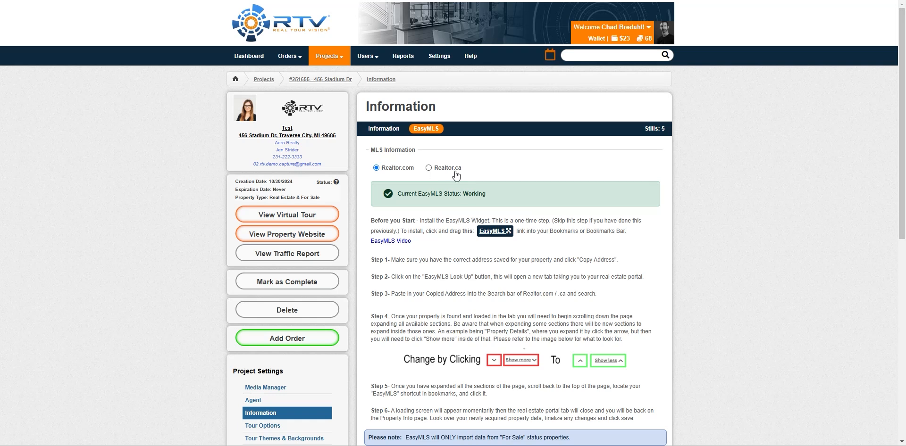
pyautogui.scroll(-2, 559, 242)
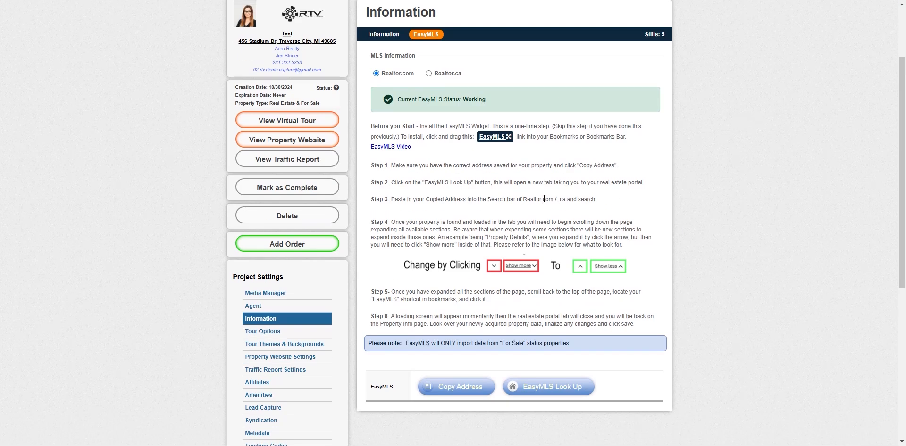
pyautogui.scroll(1, 211, 242)
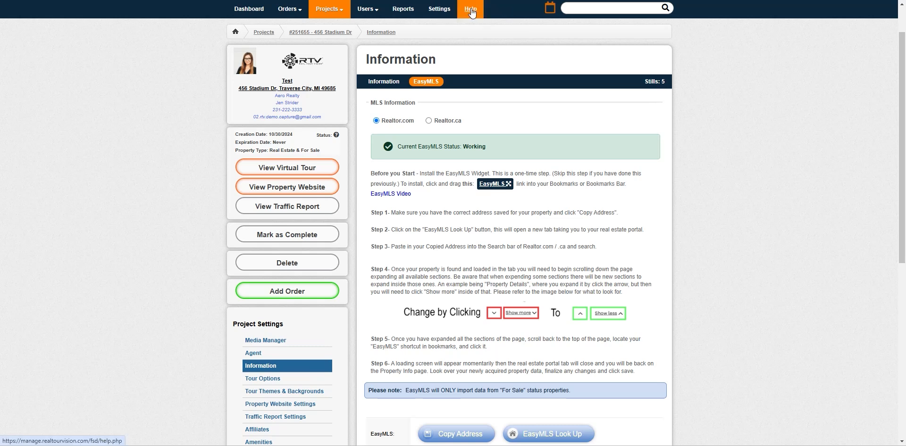
pyautogui.scroll(-3, 191, 273)
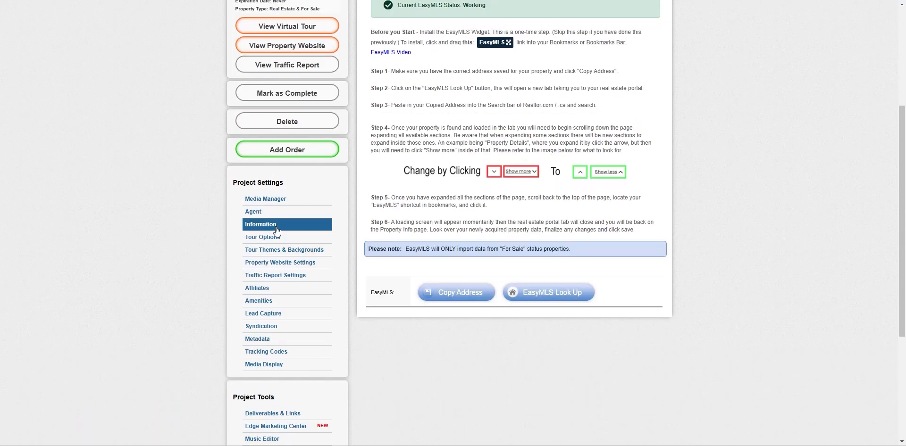
pyautogui.click(252, 211)
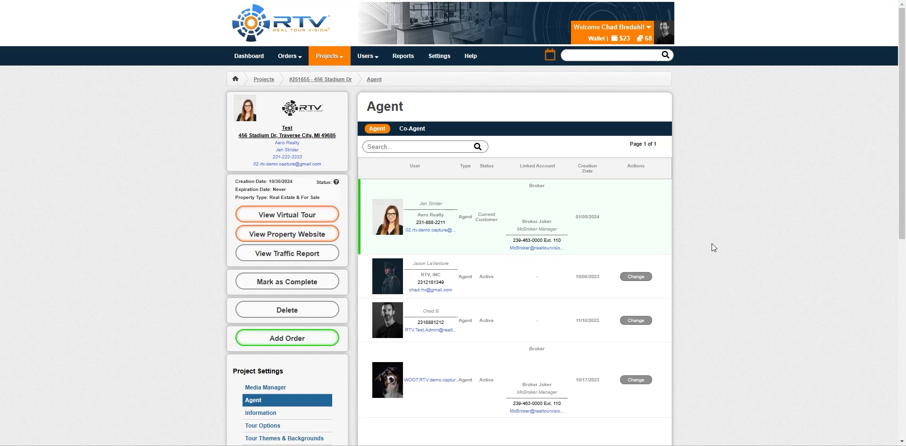
# - Make the third listed user the project agent and add the original agent as co-agent
pyautogui.click(636, 320)
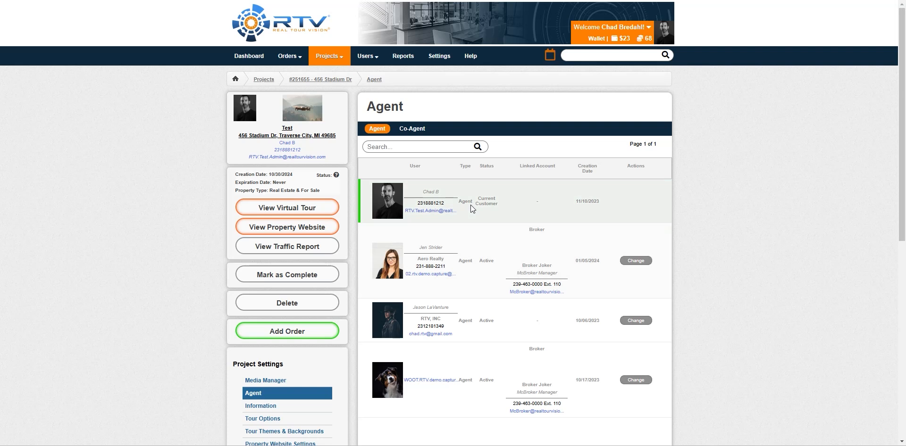
pyautogui.click(415, 129)
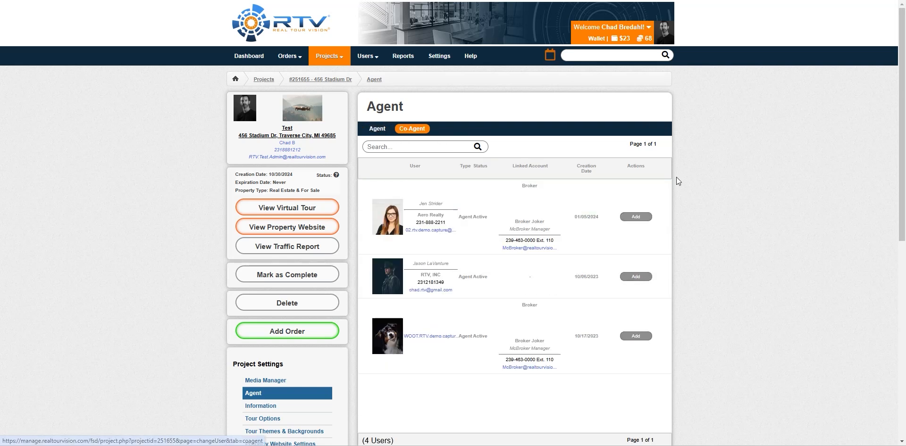
pyautogui.click(637, 217)
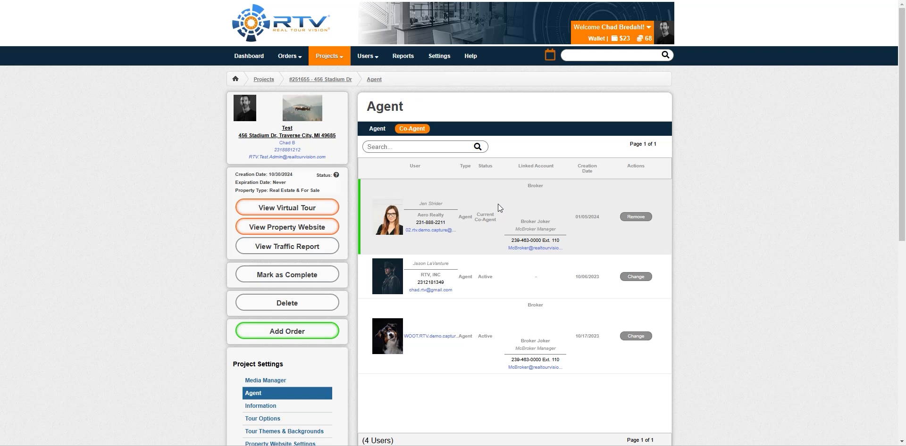
pyautogui.click(382, 136)
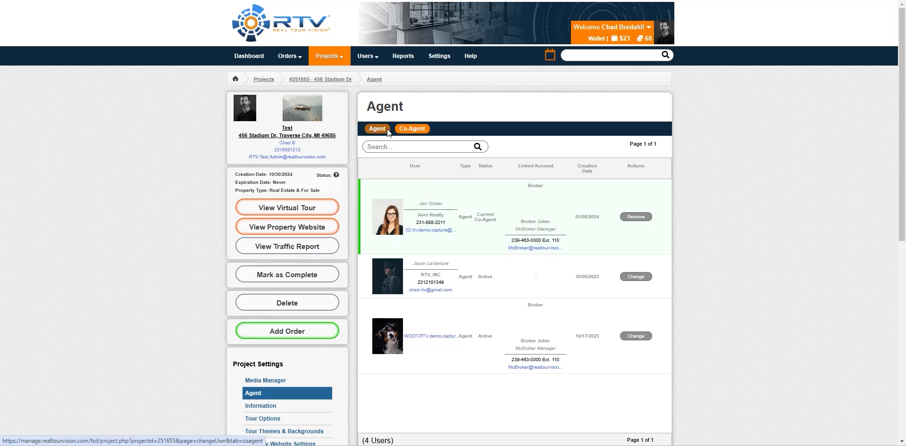
pyautogui.scroll(-5, 172, 215)
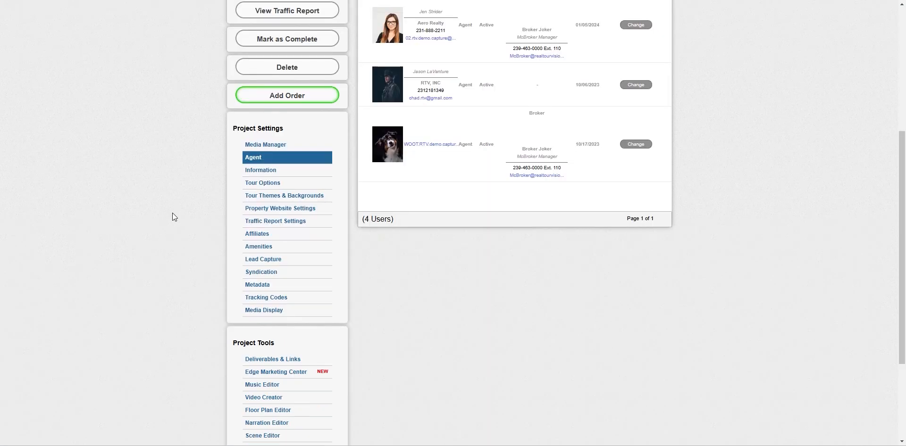
pyautogui.click(266, 184)
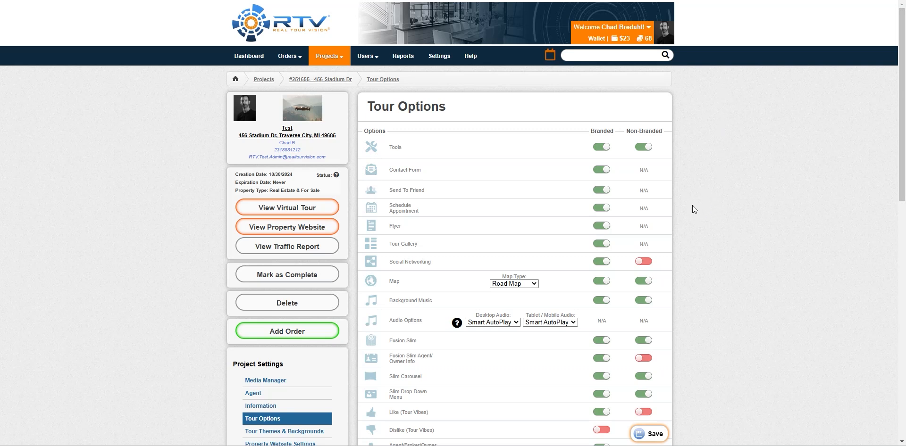
# - Scroll through the branded and non-branded Tour Options switches
pyautogui.scroll(-15, 687, 203)
pyautogui.scroll(15, 687, 203)
pyautogui.scroll(-4, 210, 254)
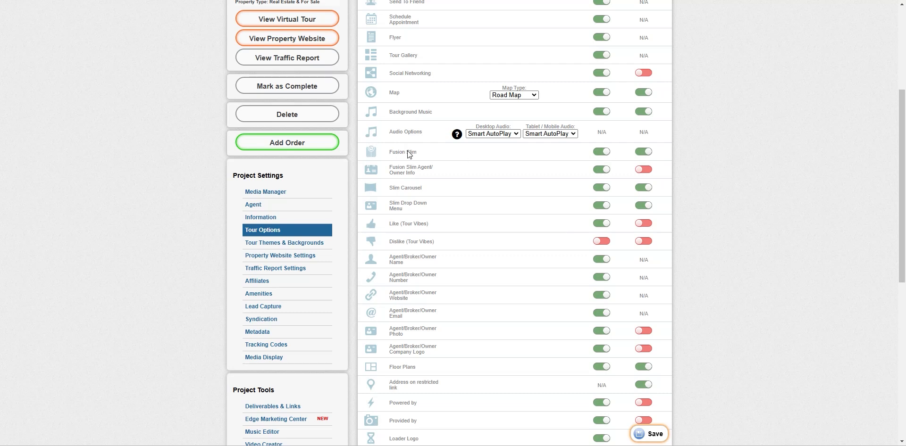
pyautogui.click(269, 243)
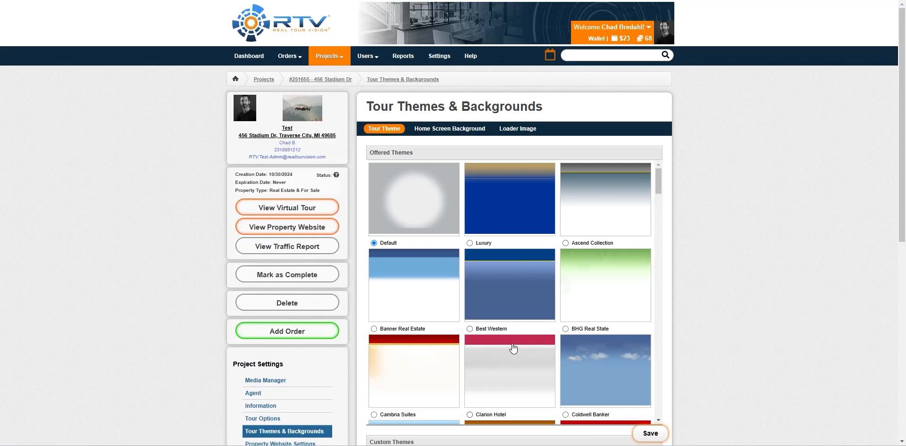
# - Browse the Offered Themes grid and the Loader Image settings
pyautogui.scroll(-10, 498, 349)
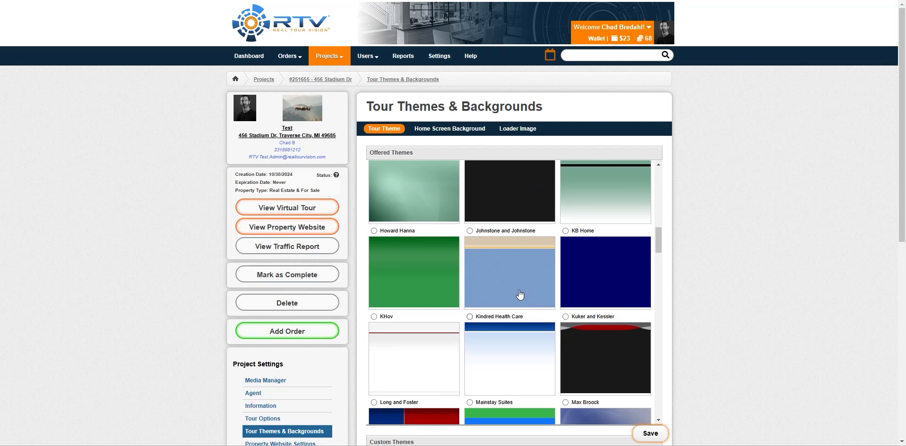
pyautogui.click(437, 133)
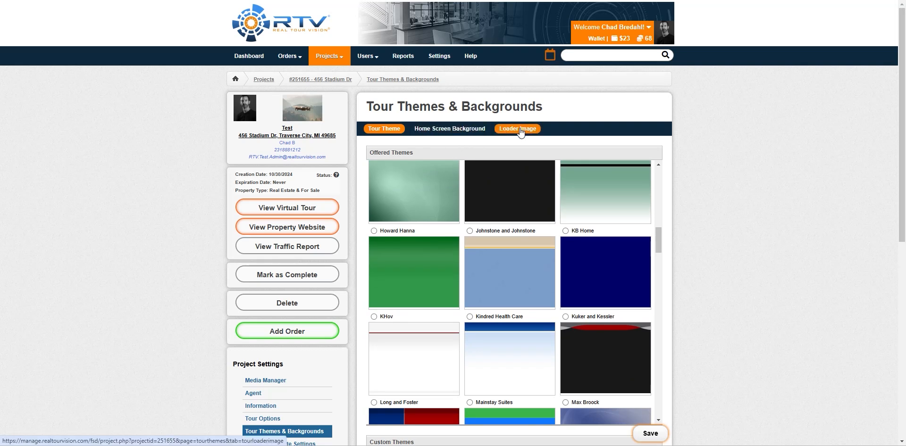
pyautogui.scroll(-4, 183, 287)
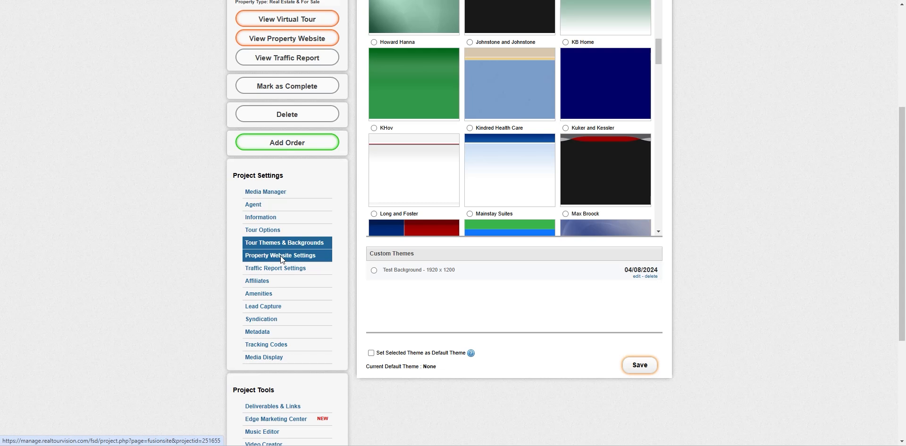
pyautogui.click(280, 256)
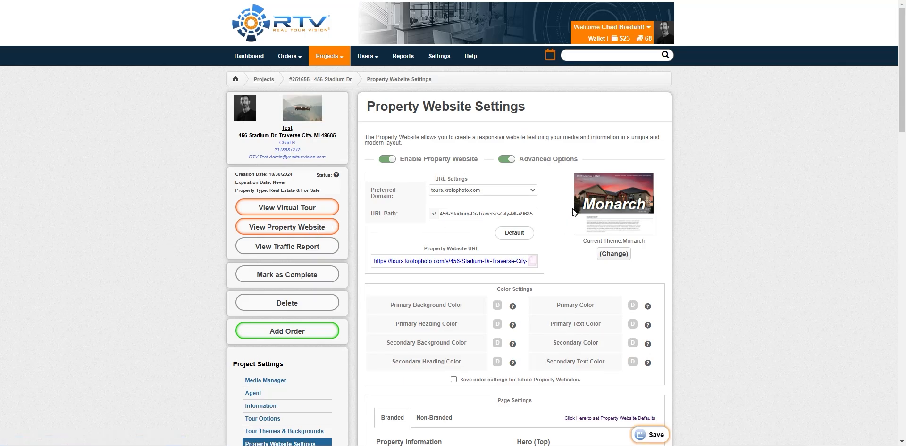
# - Preview property website themes keeping Monarch, and toggle Advanced Options off and back on
pyautogui.click(612, 255)
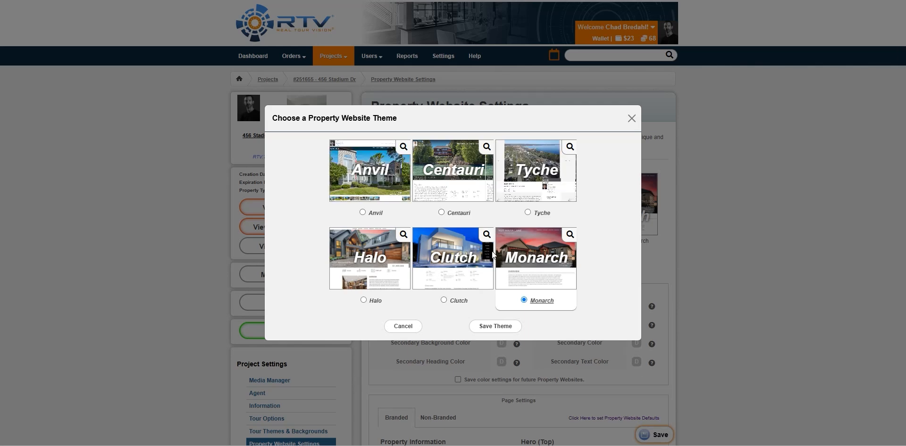
pyautogui.click(631, 119)
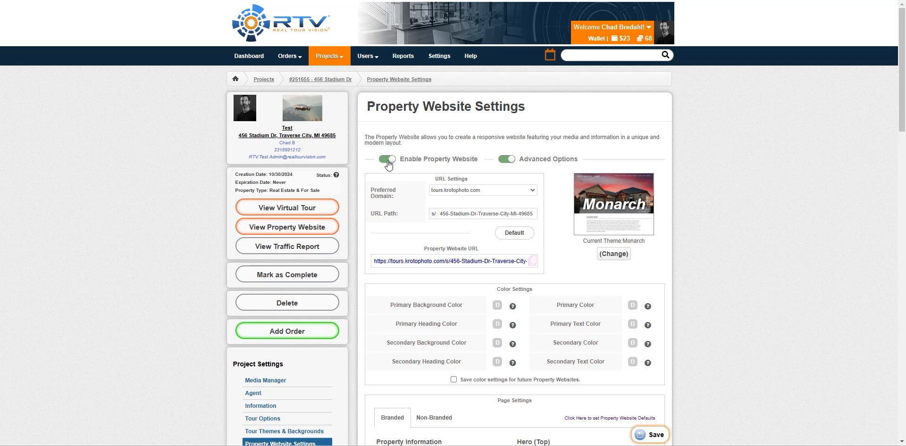
pyautogui.click(507, 159)
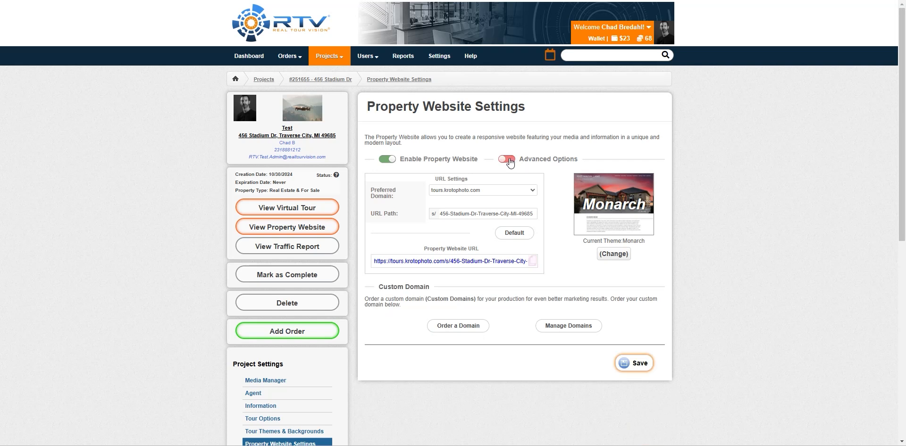
pyautogui.click(507, 159)
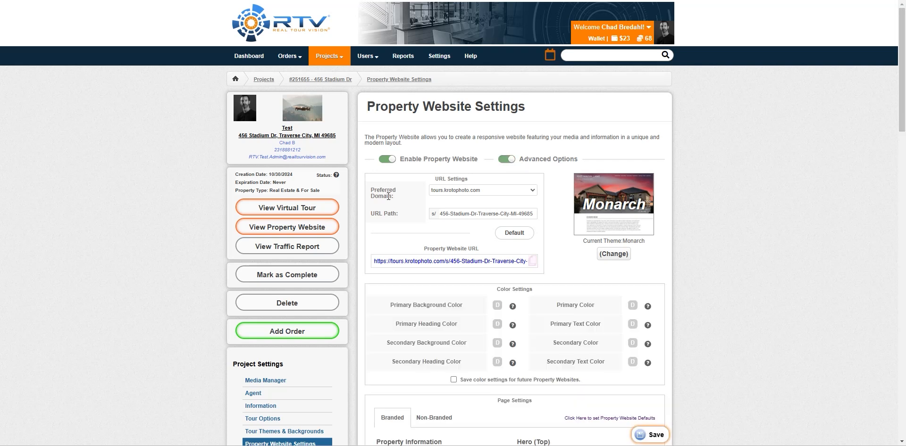
# - Keep tours.krotophoto.com as the preferred domain and inspect the URL path field
pyautogui.click(528, 192)
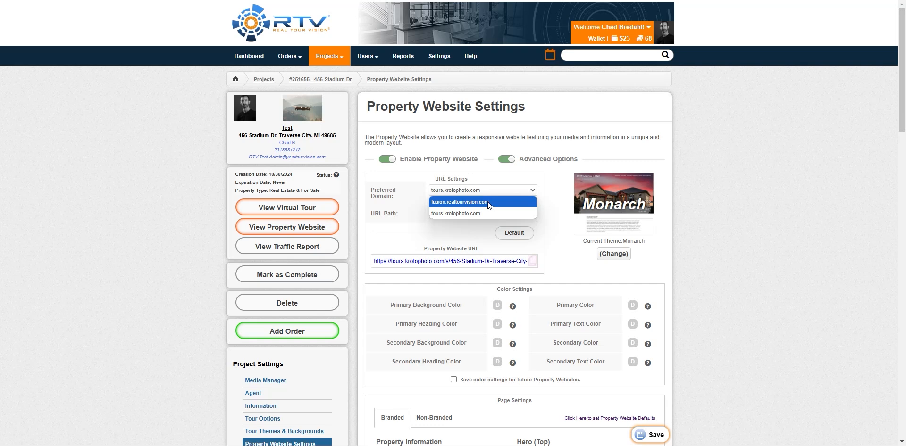
pyautogui.click(457, 213)
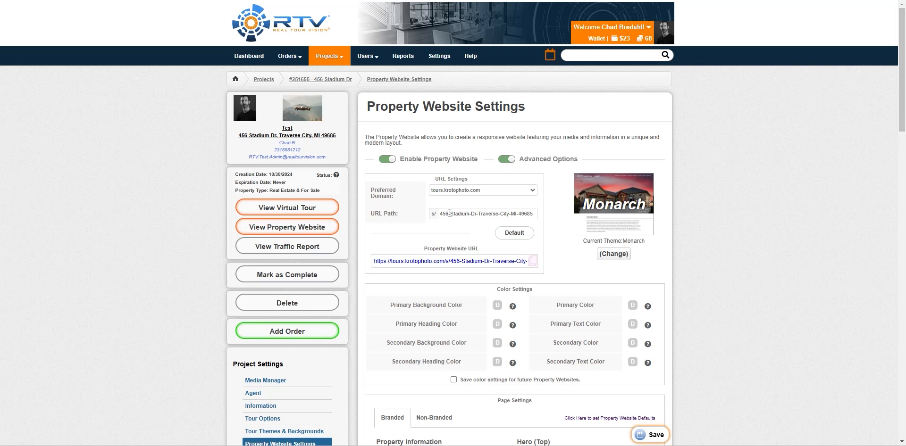
pyautogui.moveTo(519, 215); pyautogui.dragTo(534, 215)
pyautogui.click(516, 215)
pyautogui.moveTo(439, 214); pyautogui.dragTo(536, 214)
pyautogui.click(514, 214)
pyautogui.click(533, 214)
pyautogui.scroll(-2, 451, 227)
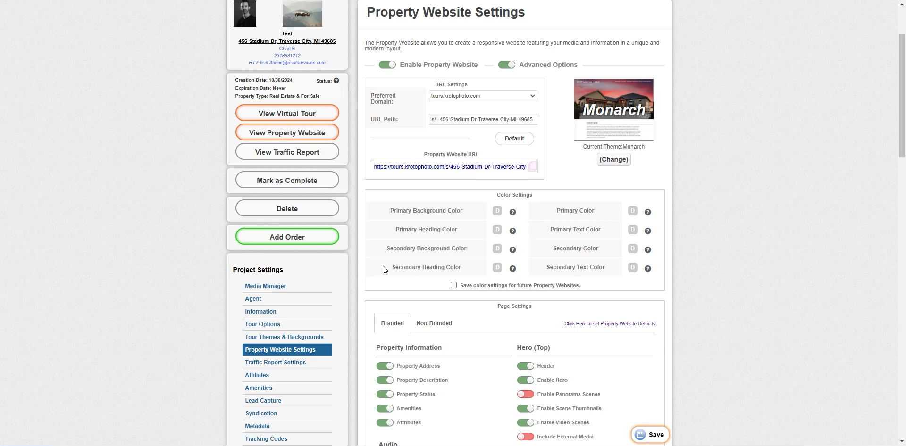
pyautogui.scroll(-3, 463, 254)
pyautogui.scroll(-3, 463, 255)
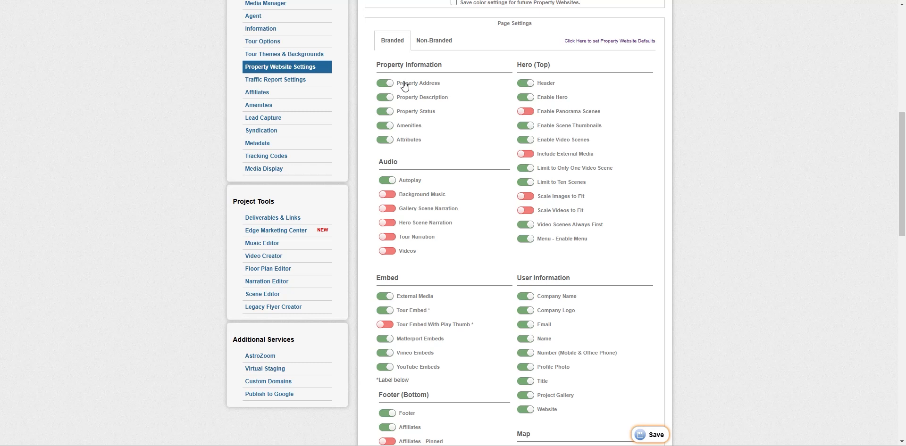
pyautogui.click(434, 42)
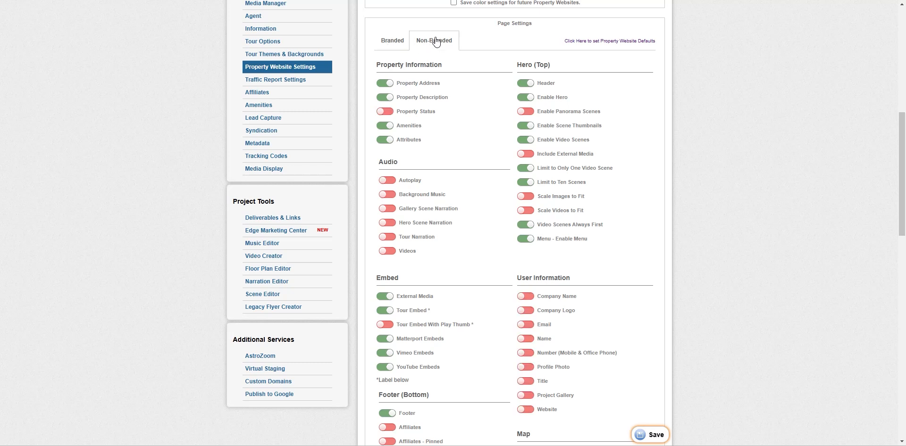
pyautogui.click(394, 44)
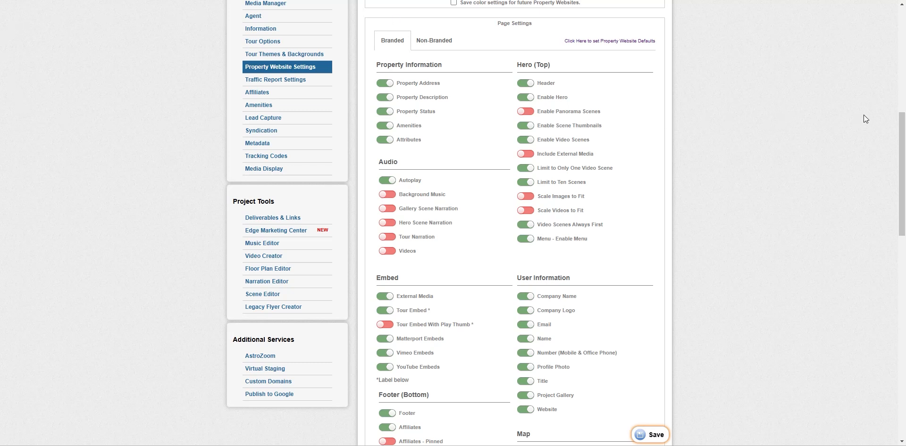
pyautogui.scroll(-2, 522, 114)
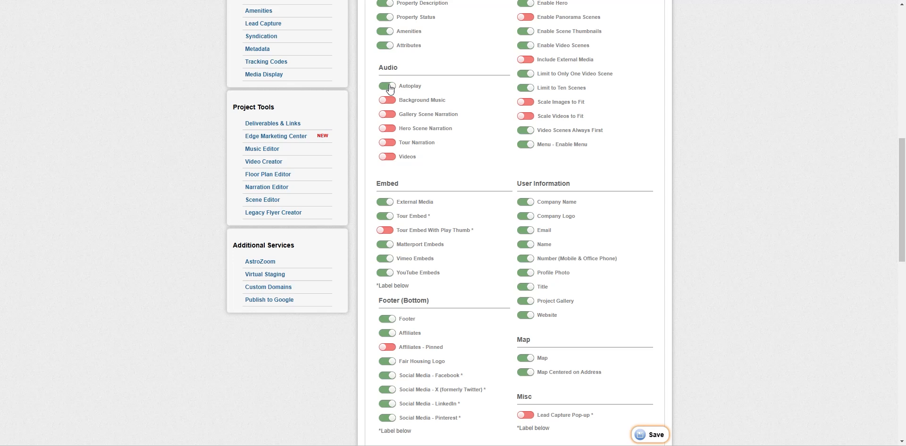
pyautogui.scroll(-6, 472, 188)
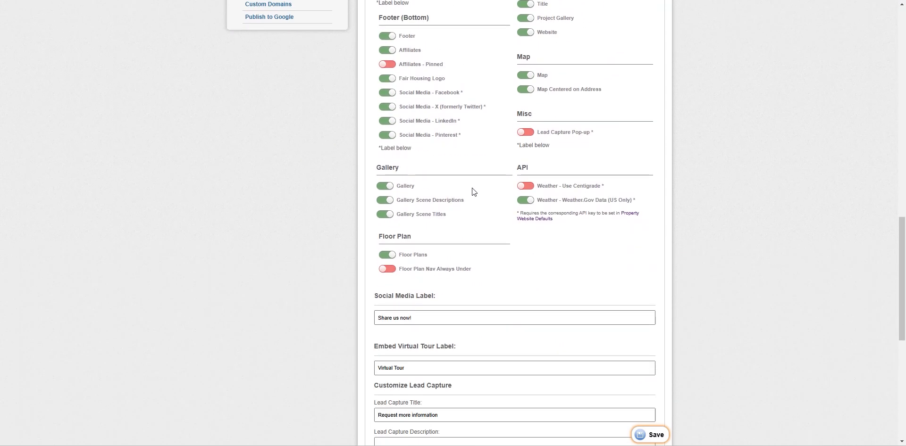
pyautogui.scroll(-6, 499, 193)
pyautogui.scroll(5, 509, 198)
pyautogui.scroll(14, 509, 197)
pyautogui.click(273, 315)
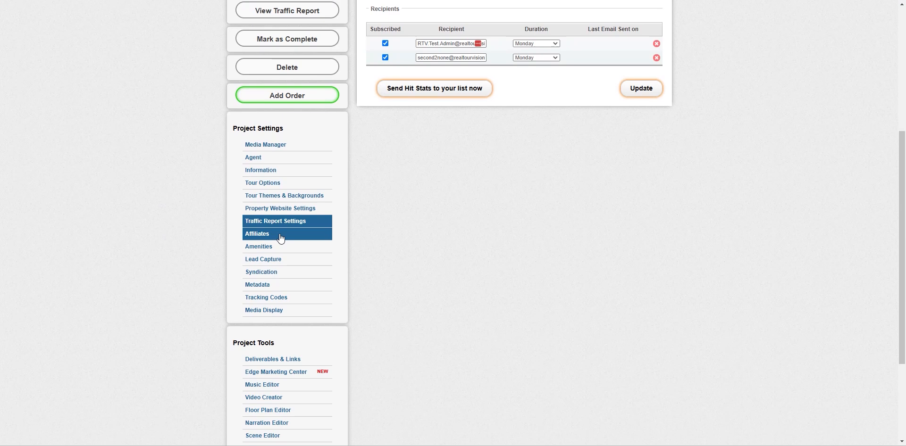
pyautogui.scroll(5, 469, 279)
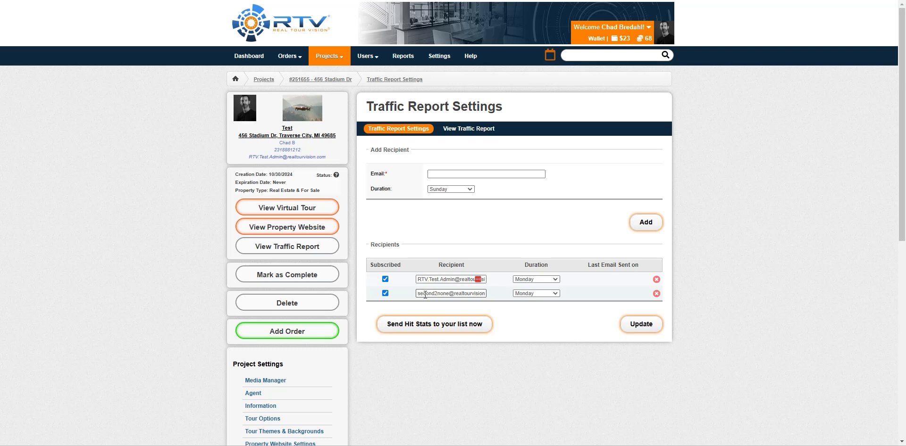
pyautogui.click(556, 281)
pyautogui.click(580, 280)
pyautogui.scroll(-5, 409, 243)
pyautogui.click(257, 233)
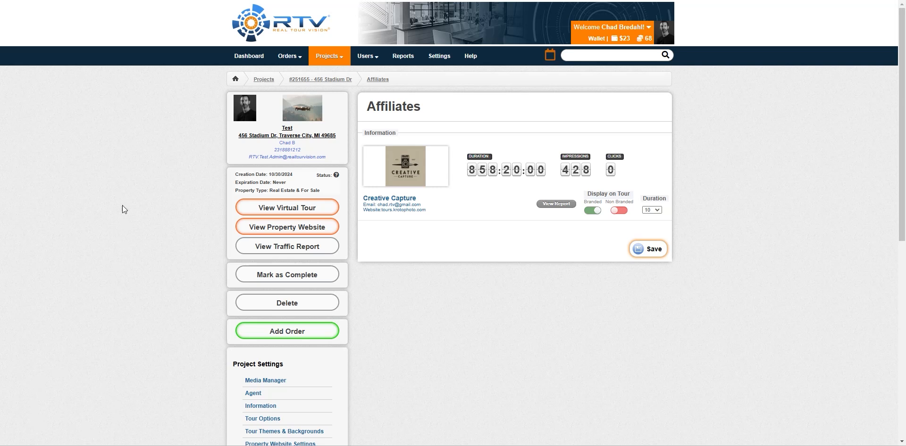
# - Go to the project's Amenities checklist from the Project Settings sidebar
pyautogui.scroll(-5, 162, 219)
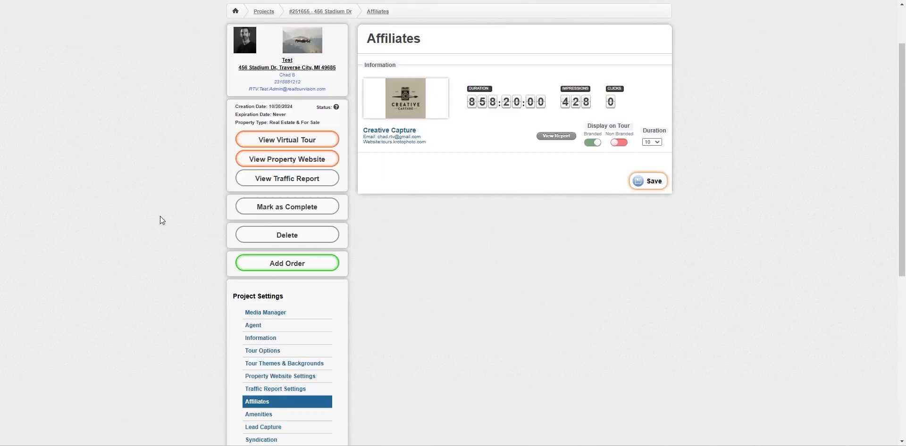
pyautogui.click(260, 202)
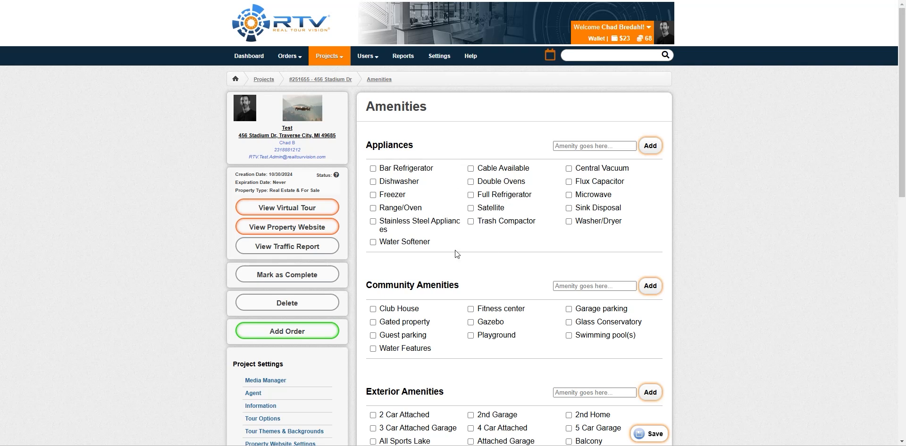
# - Review the appliance, community, exterior and interior amenity checklists, then go to Lead Capture
pyautogui.scroll(-6, 481, 239)
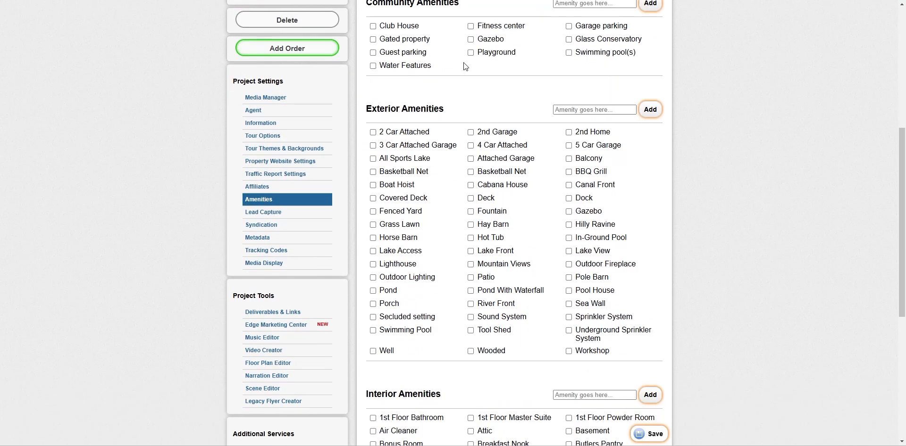
pyautogui.scroll(-4, 536, 268)
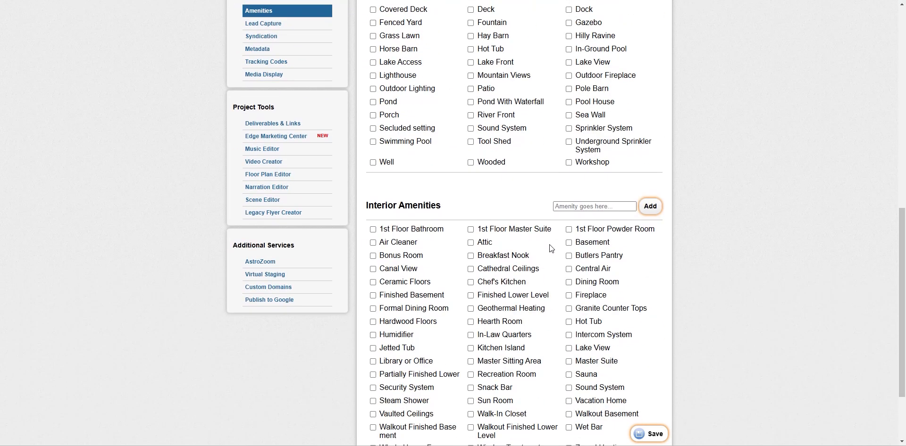
pyautogui.scroll(-2, 552, 228)
pyautogui.scroll(4, 550, 227)
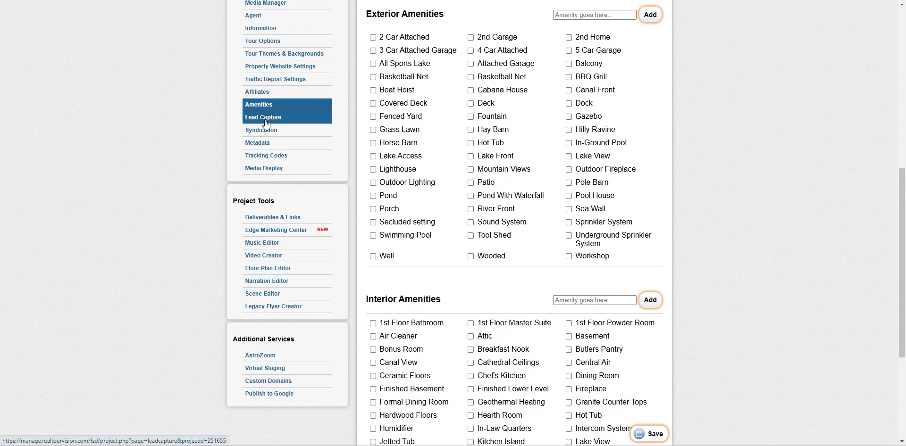
pyautogui.click(271, 119)
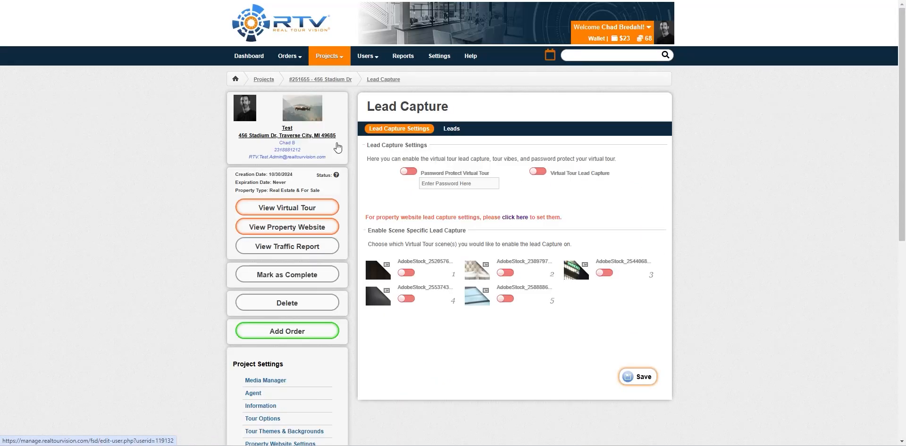
# - Turn on per-scene lead capture for scenes 1, 3 and 5
pyautogui.click(407, 274)
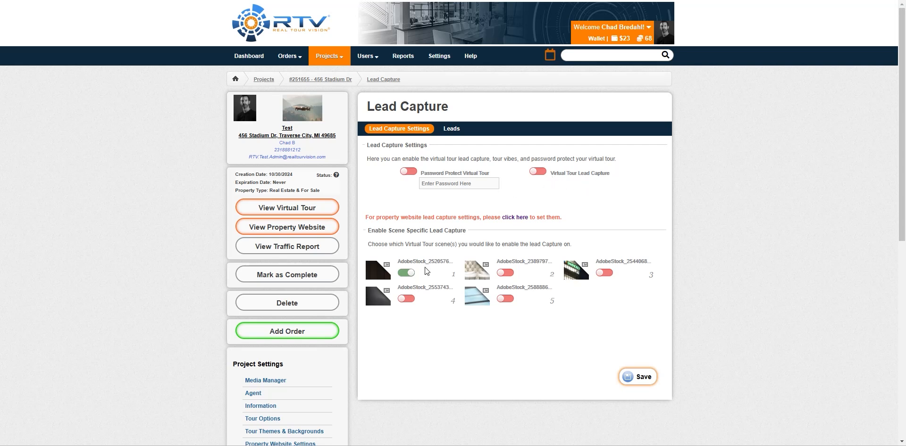
pyautogui.click(609, 273)
pyautogui.click(510, 299)
# - Check the tour's Leads list, which shows no leads found, then go to Syndication
pyautogui.click(452, 129)
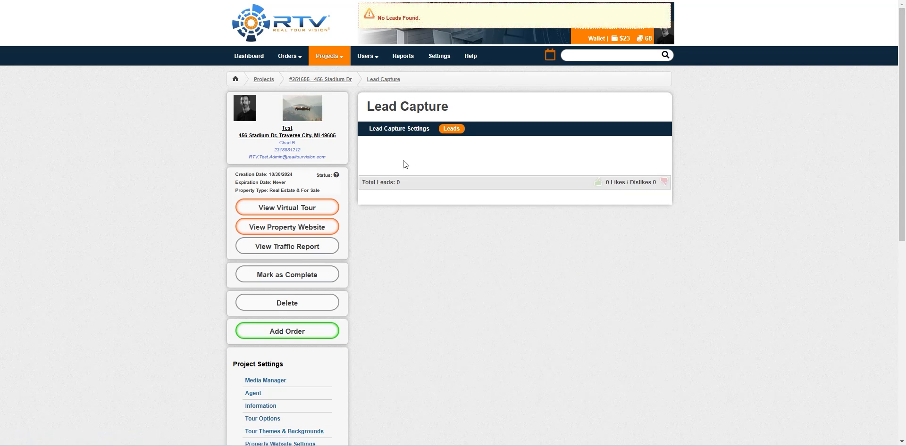
pyautogui.scroll(-6, 526, 296)
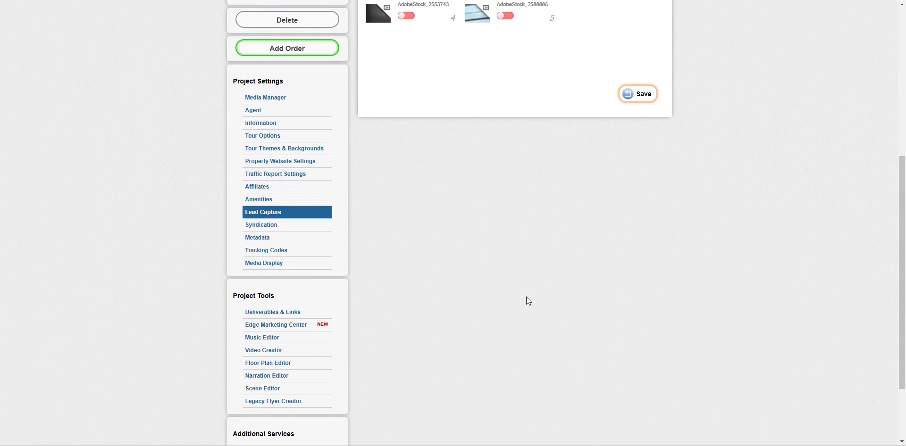
pyautogui.click(257, 225)
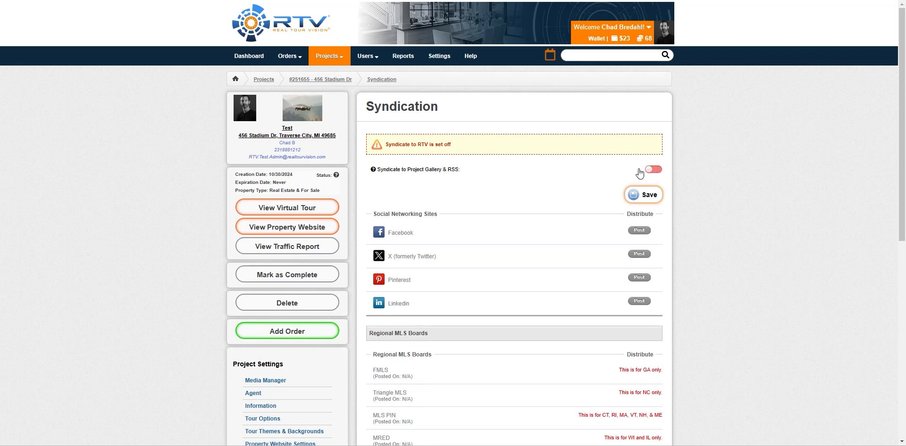
# - Review Syndication, then view the project Information page with the tour title and description
pyautogui.scroll(-2, 387, 207)
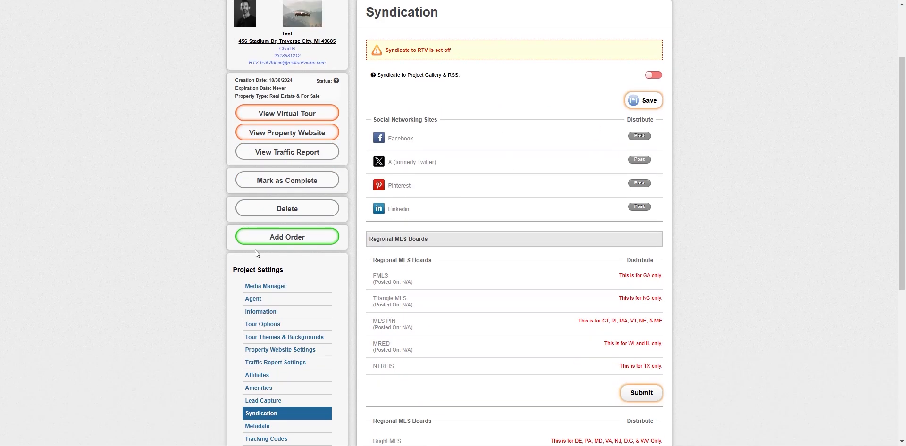
pyautogui.click(260, 312)
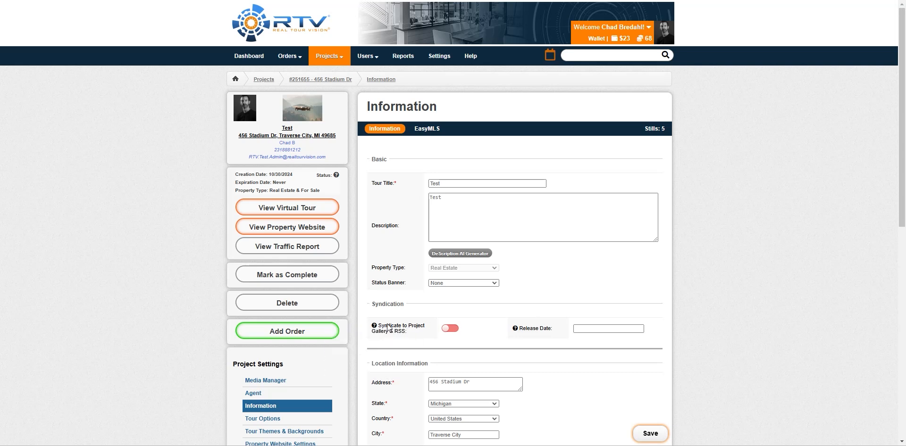
pyautogui.scroll(-5, 401, 329)
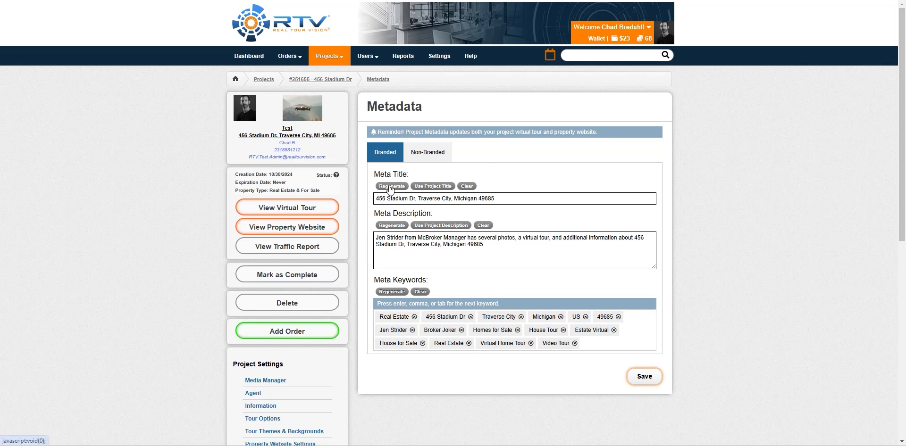
# - Reset the Meta Title to the project title and regenerate it, then select the Meta Keywords input
pyautogui.click(443, 187)
pyautogui.click(390, 188)
pyautogui.click(596, 343)
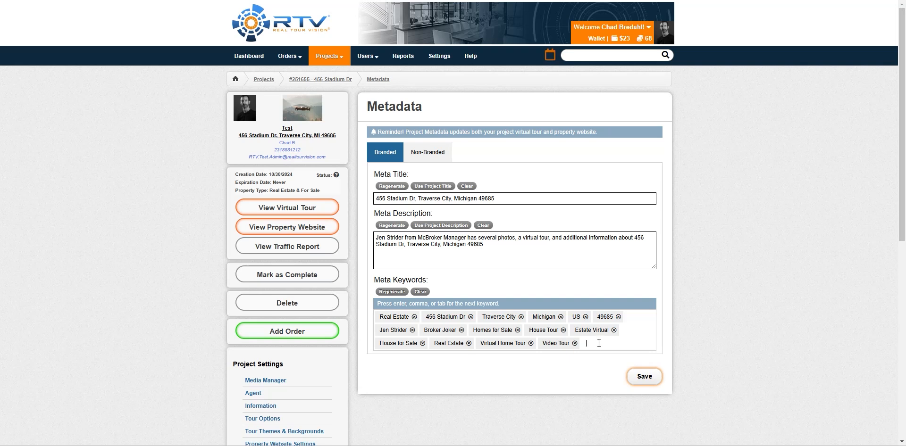
pyautogui.scroll(-5, 599, 345)
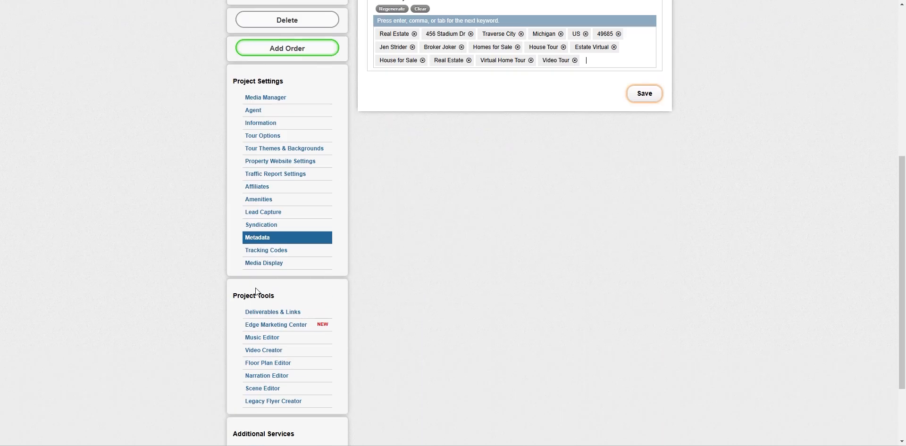
# - Check Tracking Codes and keep Media Display photo sizing on Fill Container, then open Deliverables & Links
pyautogui.click(259, 251)
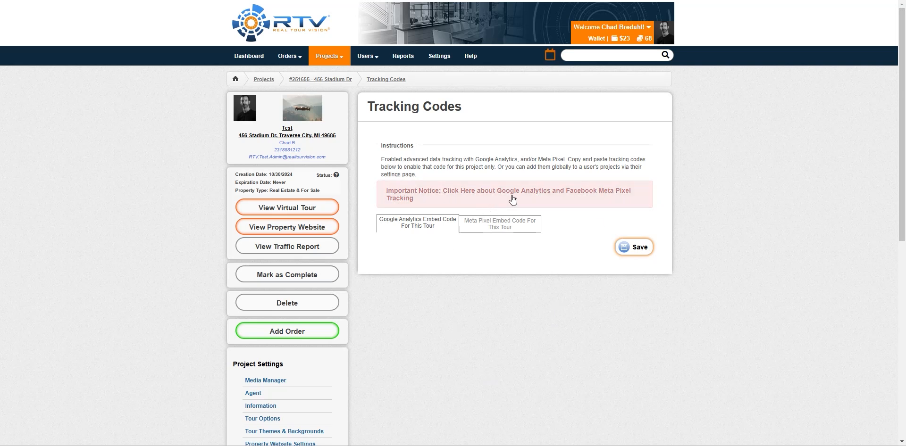
pyautogui.scroll(-5, 128, 295)
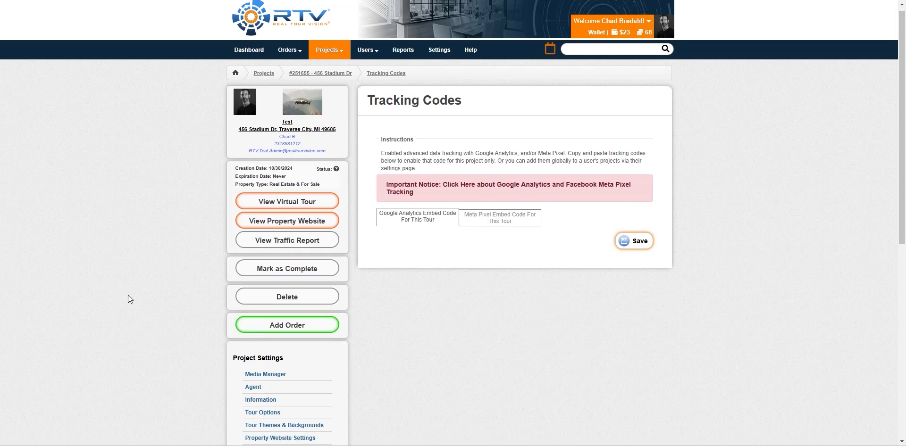
pyautogui.click(256, 311)
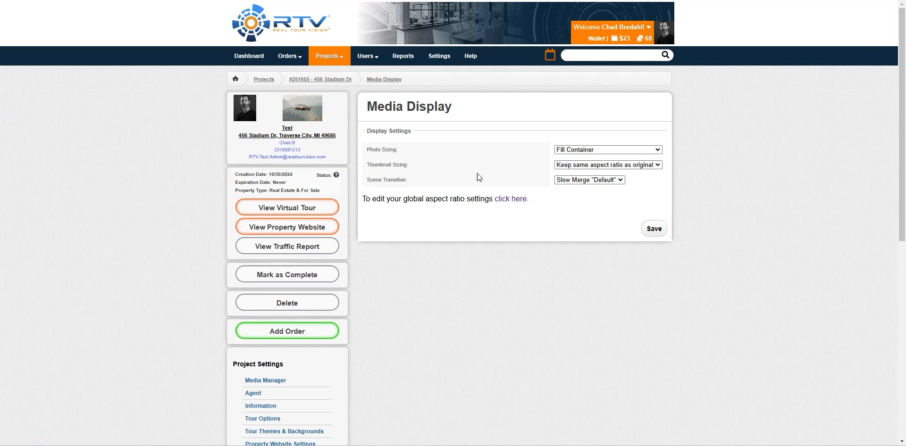
pyautogui.click(658, 151)
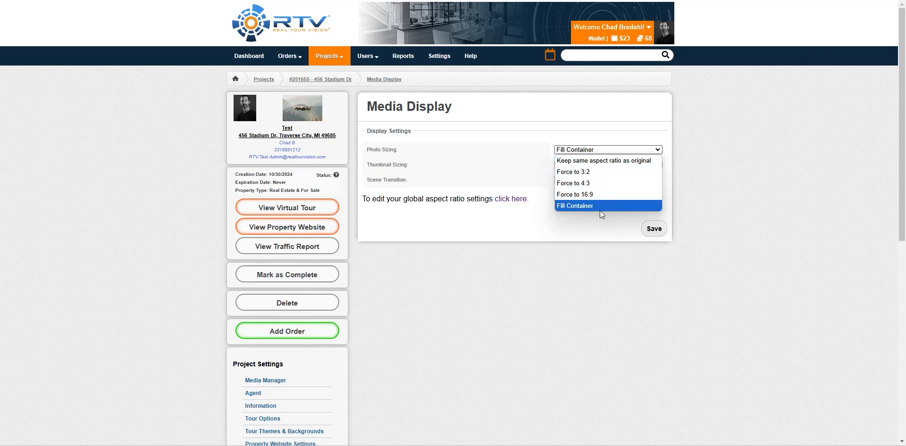
pyautogui.click(582, 206)
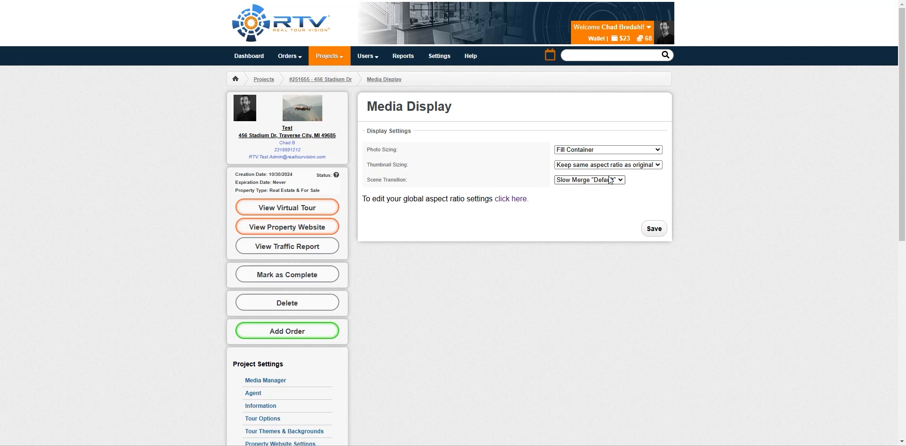
pyautogui.scroll(-8, 273, 221)
pyautogui.click(274, 221)
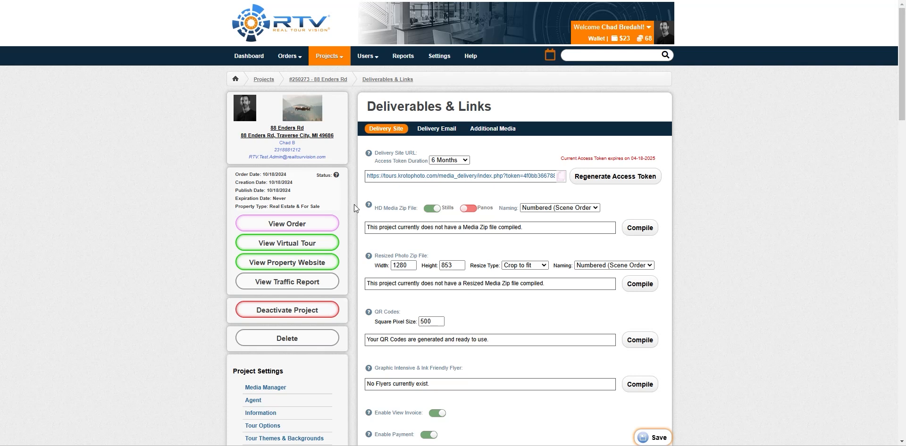
# - Open the client delivery site and accept its terms of service
pyautogui.scroll(-1, 354, 205)
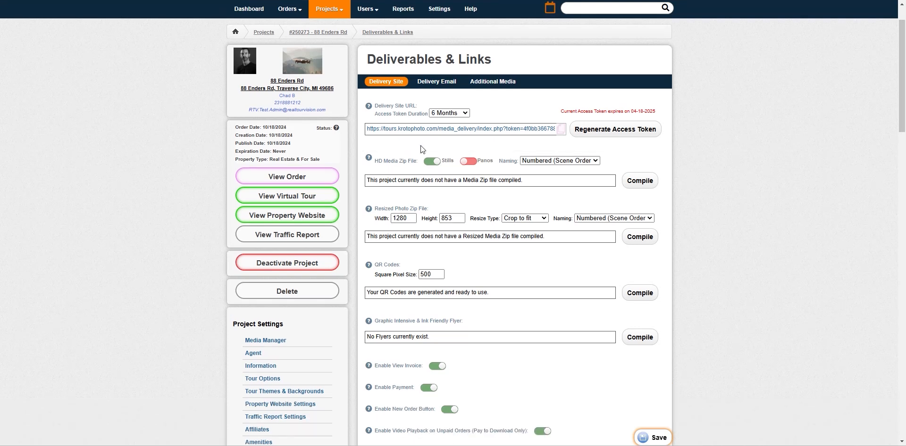
pyautogui.click(443, 132)
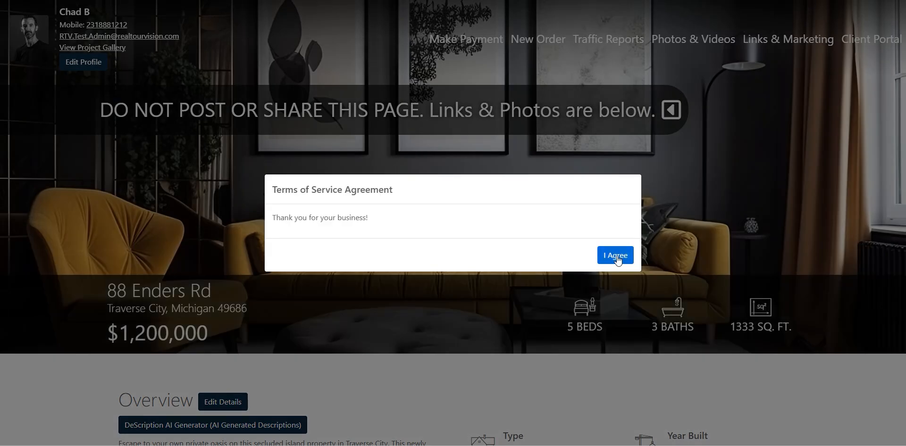
pyautogui.click(616, 256)
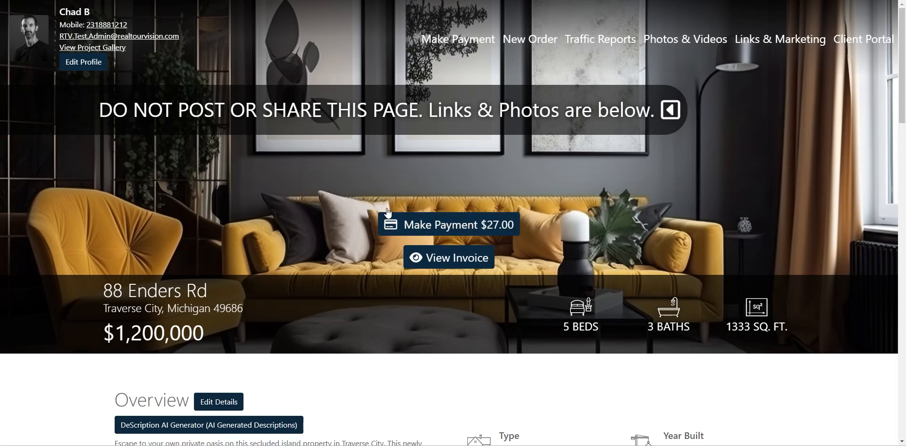
# - Make the Virtual Tour and Property Website links Non-Branded, keeping the Monarch theme
pyautogui.scroll(-2, 305, 198)
pyautogui.scroll(-8, 305, 197)
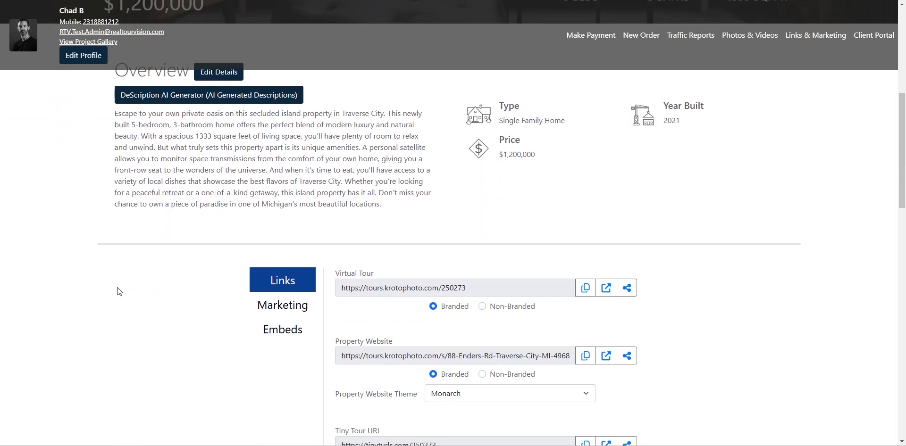
pyautogui.scroll(-2, 117, 288)
pyautogui.scroll(2, 162, 267)
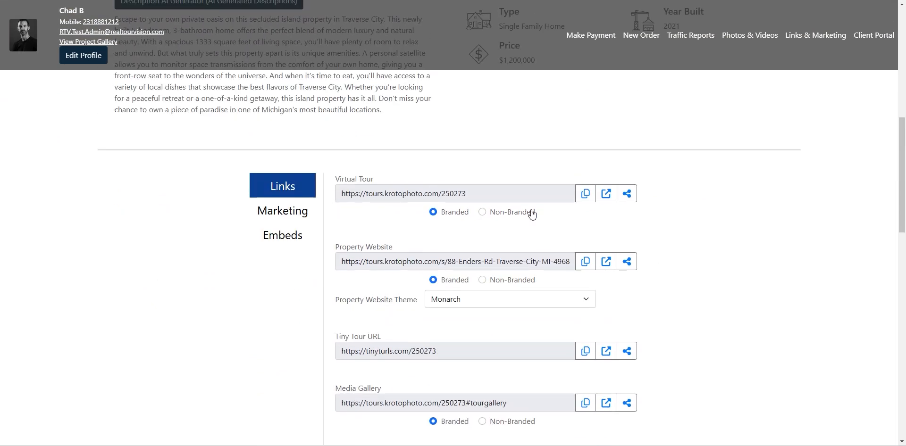
pyautogui.click(481, 212)
pyautogui.click(482, 280)
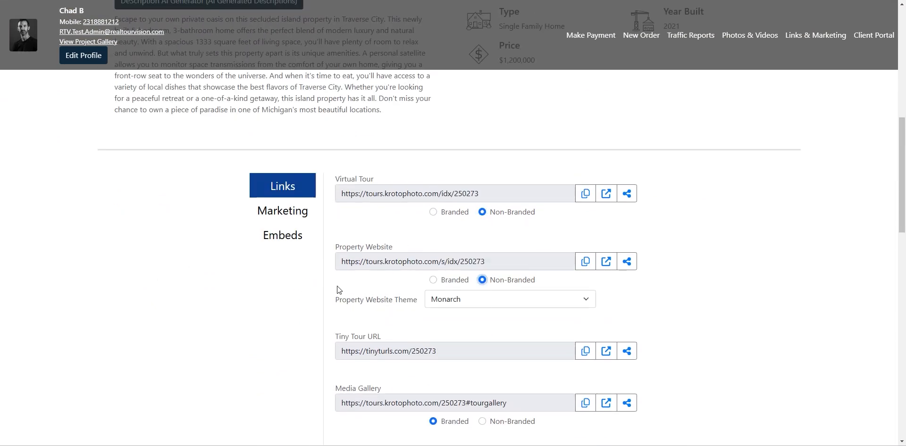
pyautogui.click(468, 301)
pyautogui.click(652, 279)
# - Check the first photo's download options under Photos & Videos, then close them
pyautogui.scroll(-3, 240, 276)
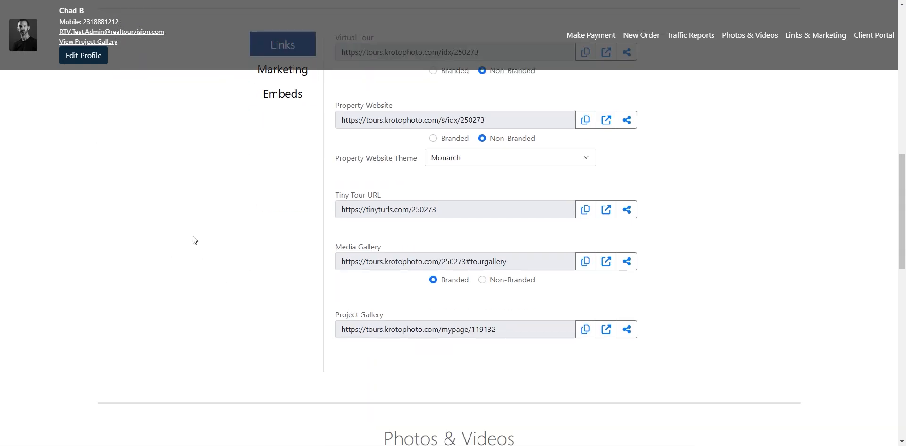
pyautogui.scroll(-6, 195, 255)
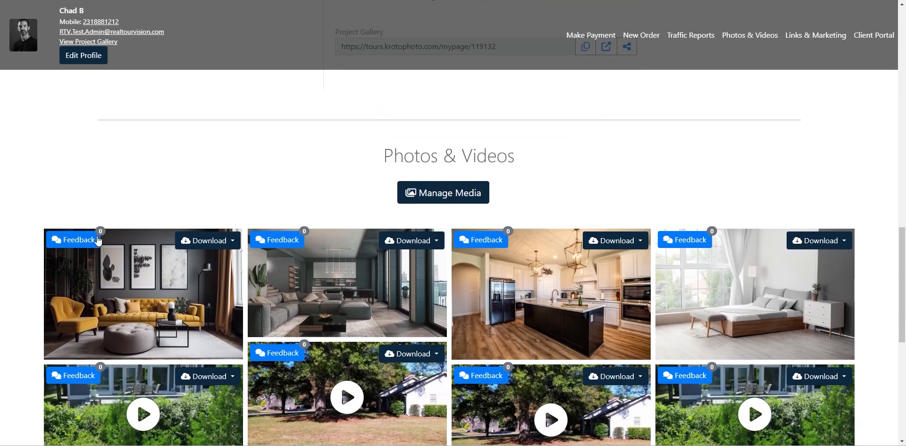
pyautogui.click(227, 242)
pyautogui.click(239, 197)
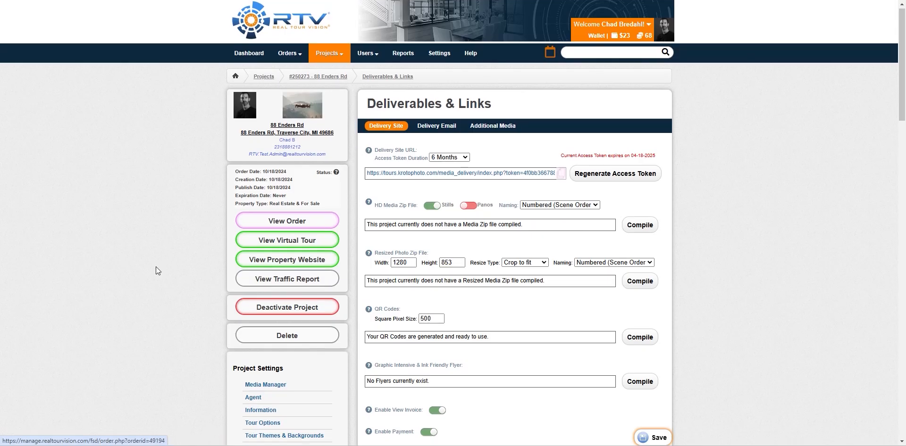
pyautogui.scroll(-4, 157, 272)
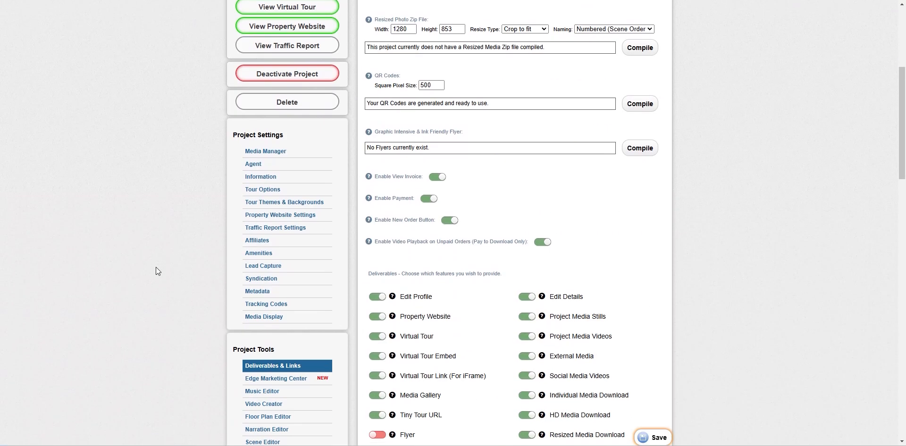
pyautogui.scroll(-3, 157, 269)
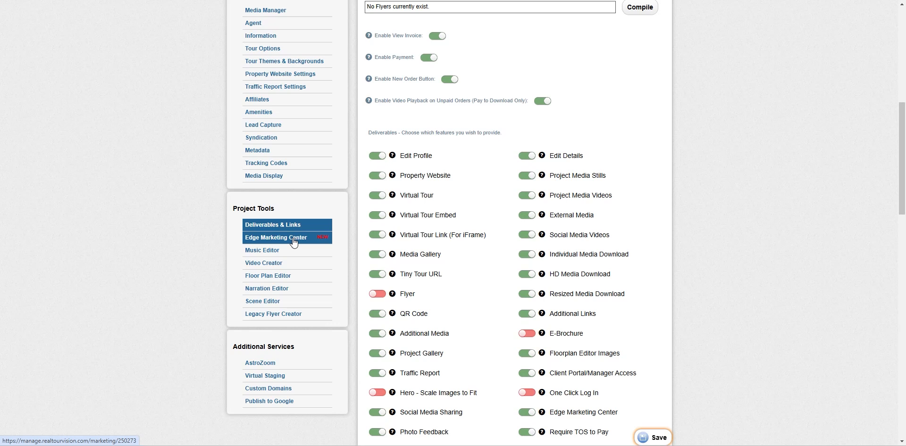
pyautogui.click(265, 252)
# - Add Easy Listening-Babbling Brook to the music playlist, then go to Video Creator
pyautogui.scroll(-2, 184, 274)
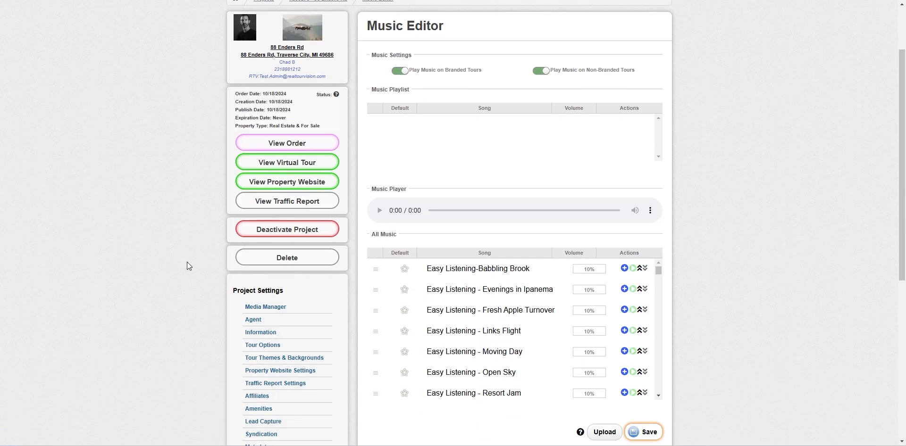
pyautogui.scroll(1, 188, 263)
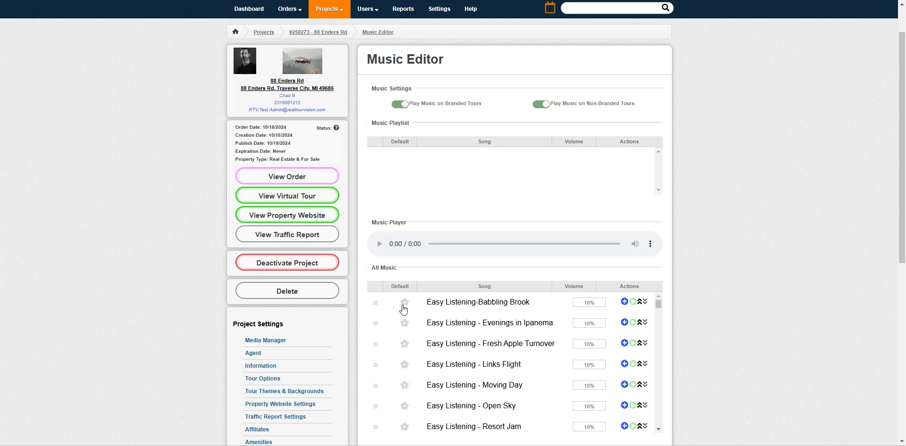
pyautogui.click(625, 302)
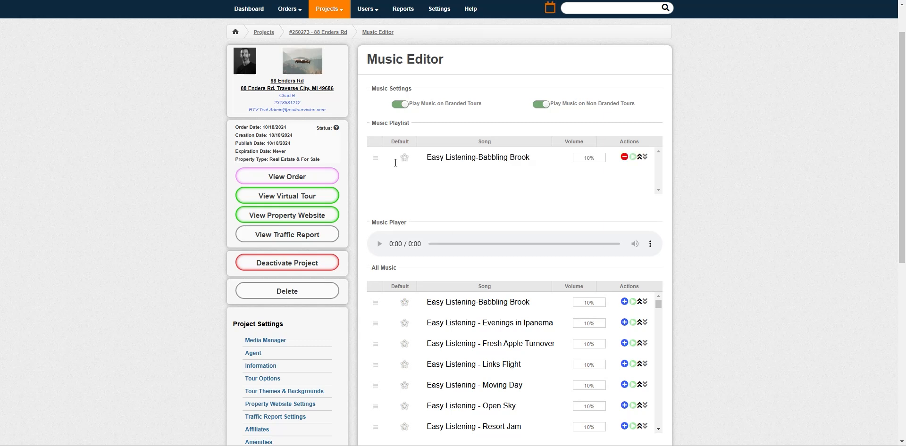
pyautogui.scroll(-4, 717, 378)
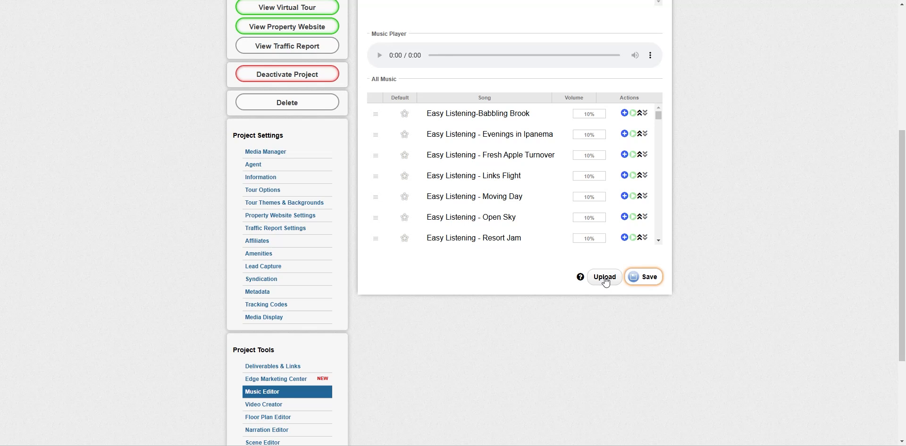
pyautogui.scroll(-3, 431, 243)
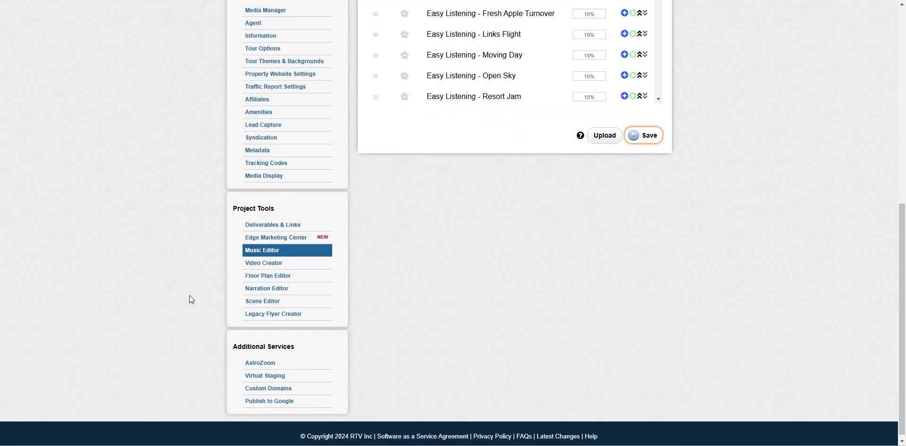
pyautogui.click(265, 264)
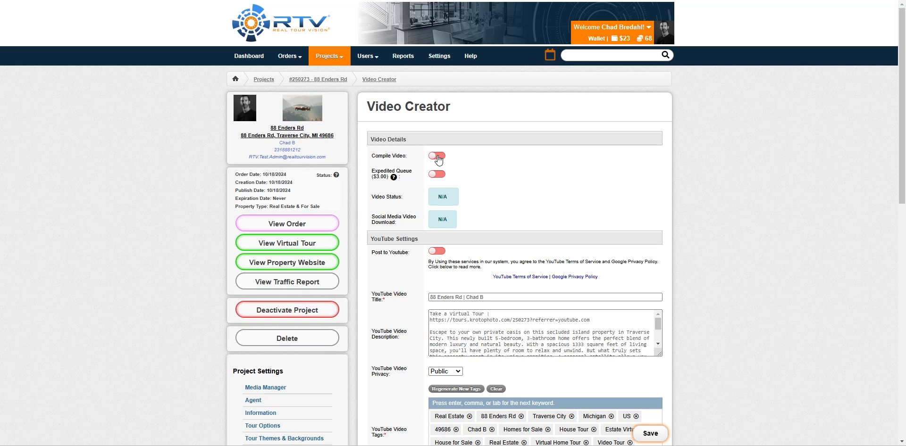
# - Scroll through the Video Creator's YouTube Settings and Video Options, then go to Floor Plan Editor
pyautogui.scroll(-3, 674, 228)
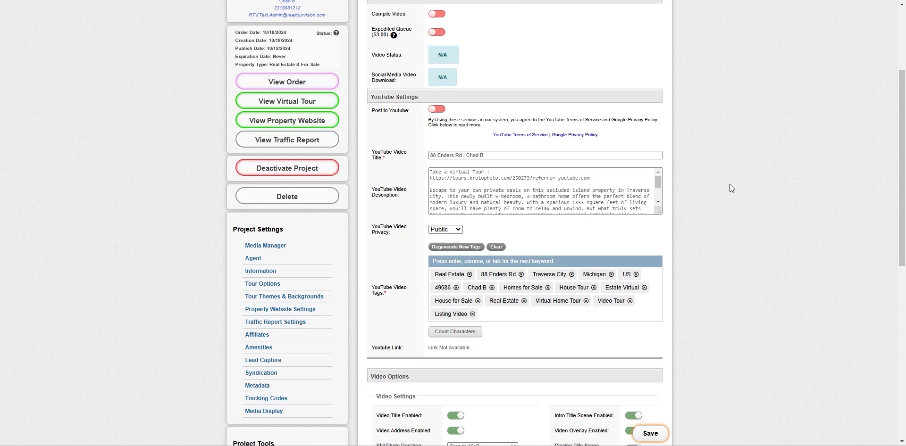
pyautogui.scroll(-8, 731, 187)
pyautogui.scroll(1, 725, 184)
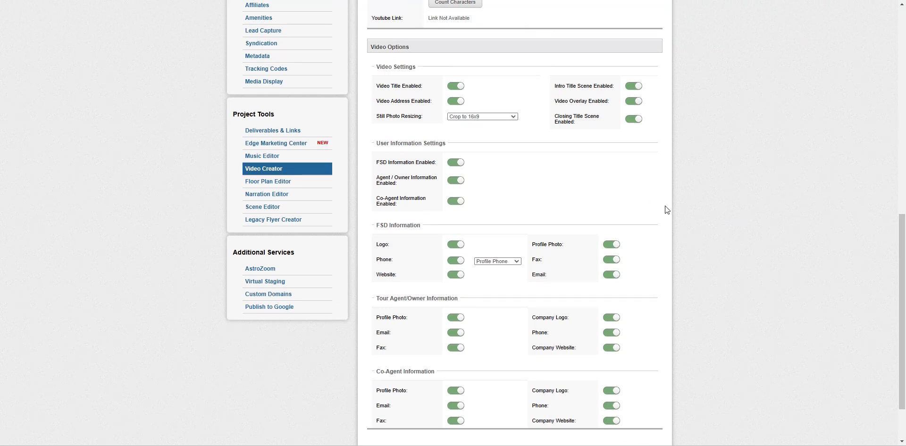
pyautogui.scroll(1, 680, 215)
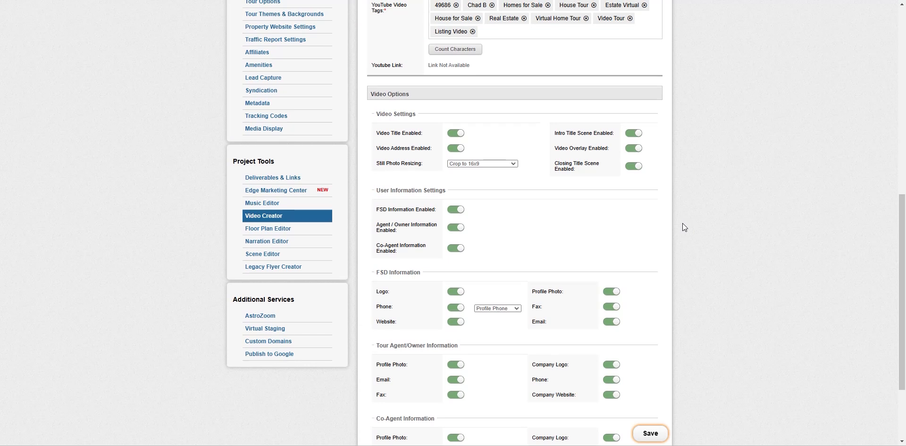
pyautogui.scroll(7, 683, 223)
pyautogui.scroll(-8, 683, 223)
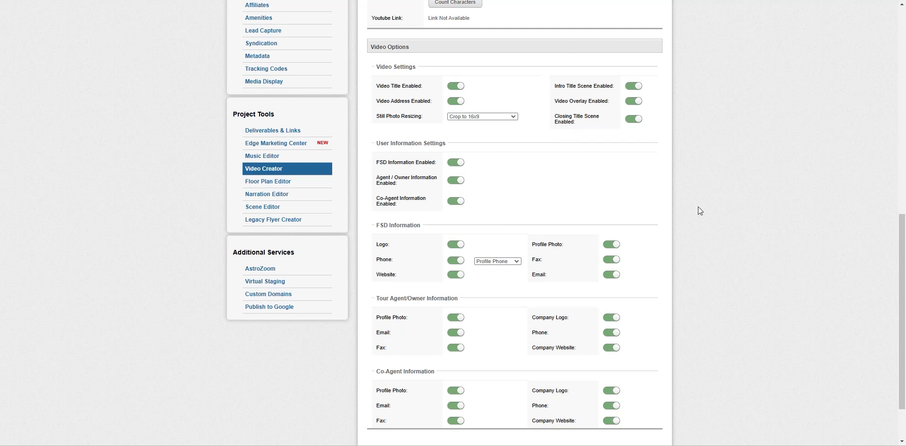
pyautogui.scroll(10, 697, 207)
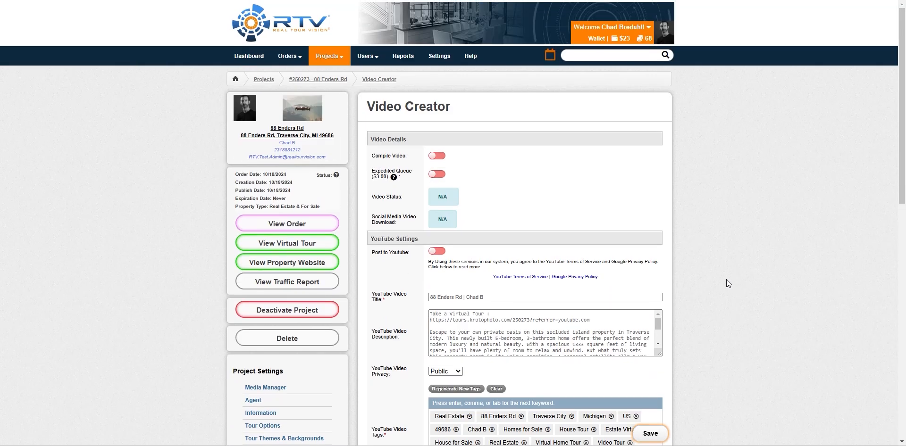
pyautogui.scroll(-2, 706, 273)
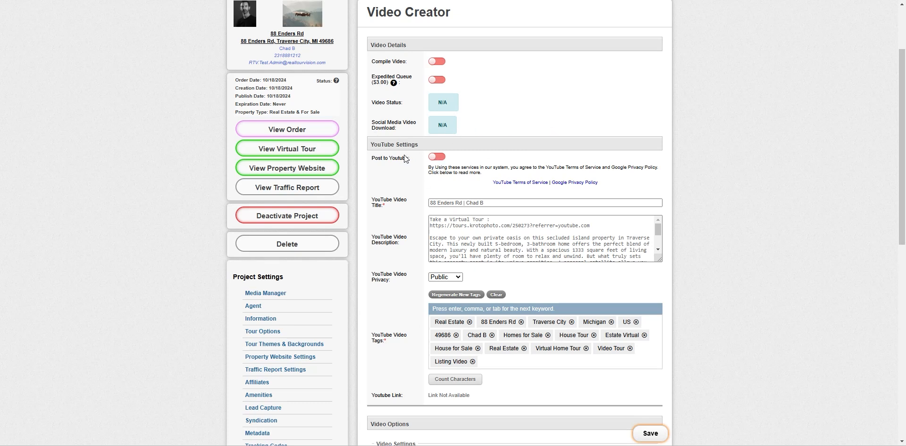
pyautogui.scroll(-3, 406, 188)
pyautogui.scroll(3, 409, 205)
pyautogui.scroll(-3, 399, 194)
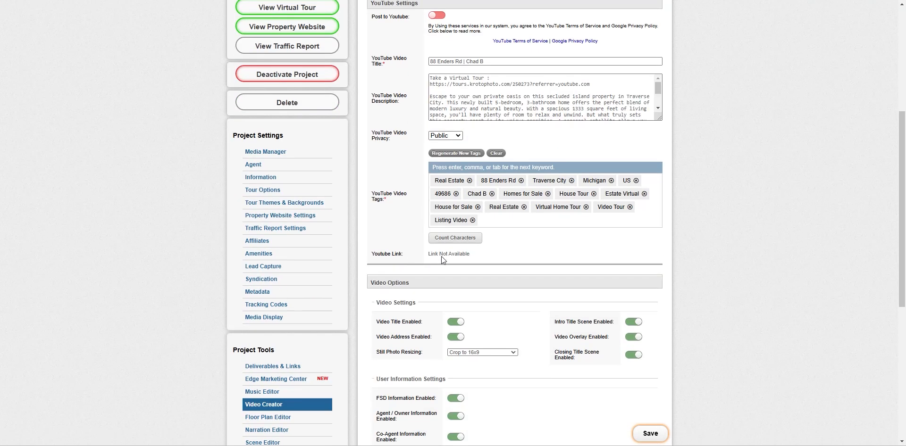
pyautogui.scroll(-4, 492, 256)
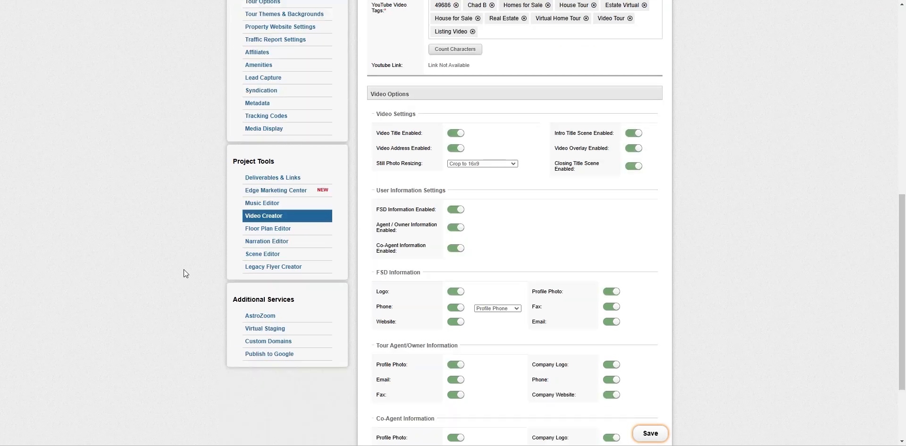
pyautogui.click(267, 229)
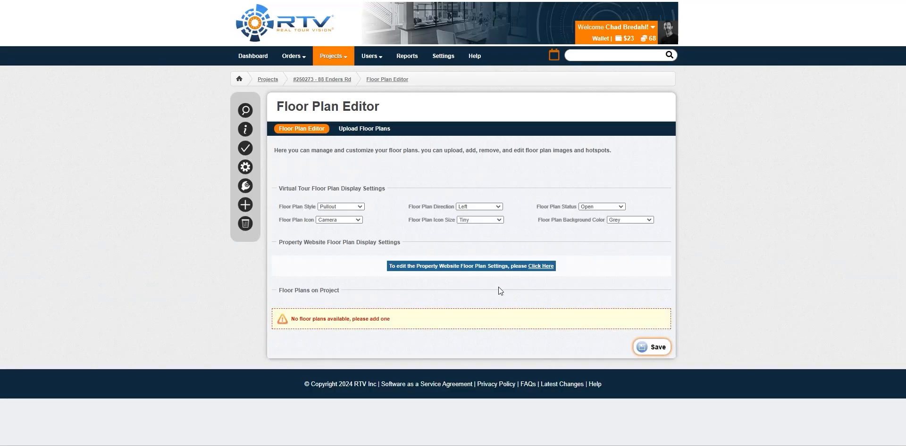
# - On Upload Floor Plans, try Browse and the Import source list, then go to Narration Editor
pyautogui.click(365, 129)
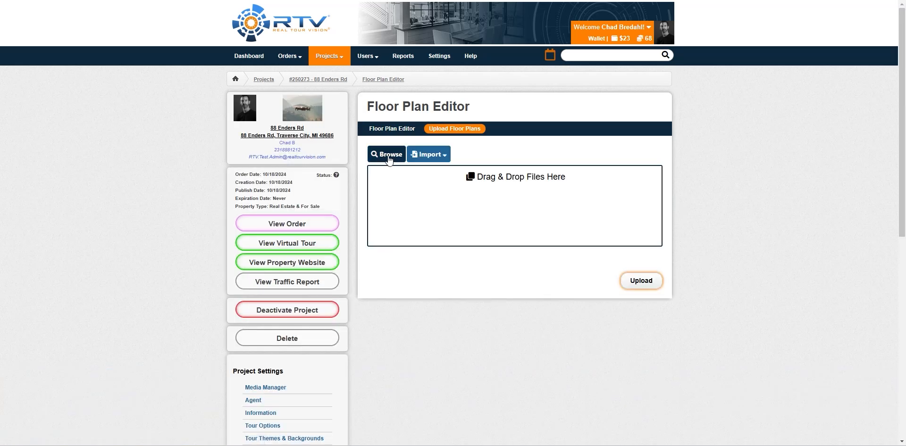
pyautogui.click(388, 156)
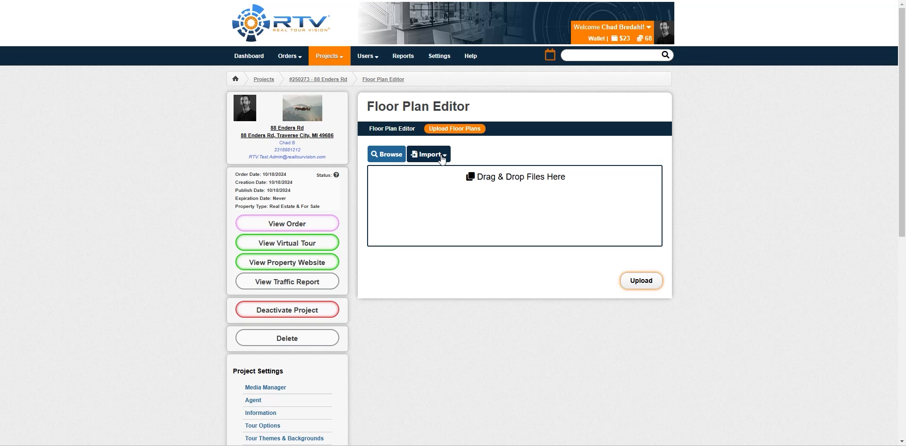
pyautogui.click(442, 159)
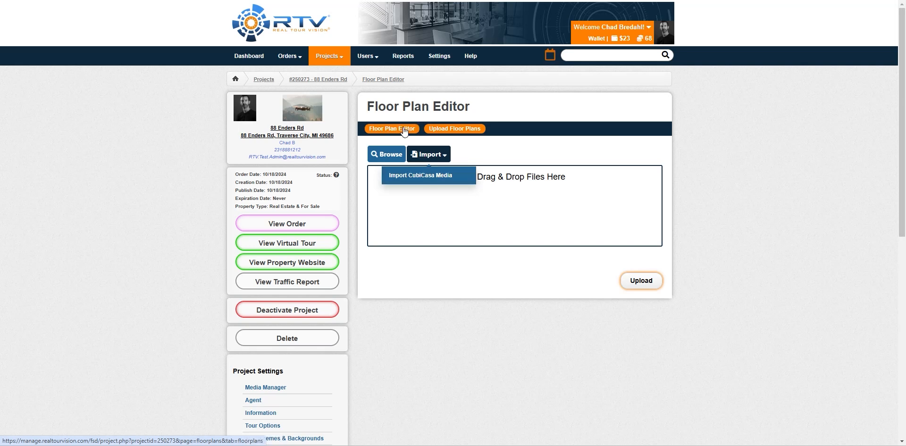
pyautogui.scroll(-8, 117, 310)
pyautogui.click(261, 278)
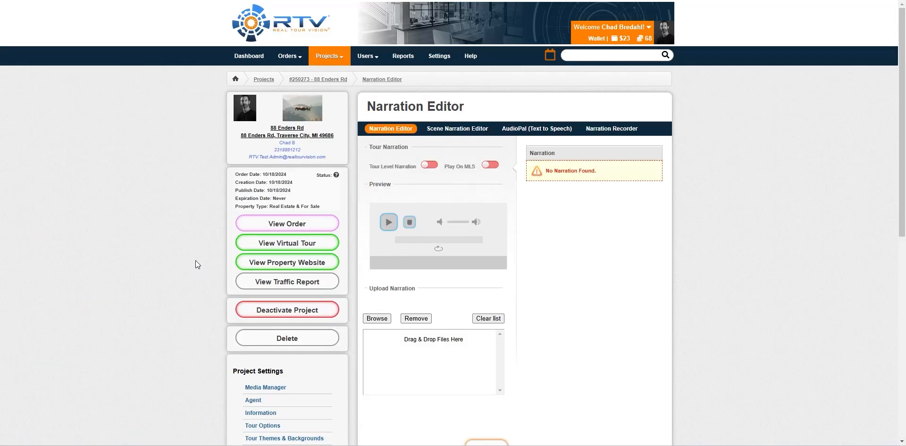
pyautogui.click(457, 132)
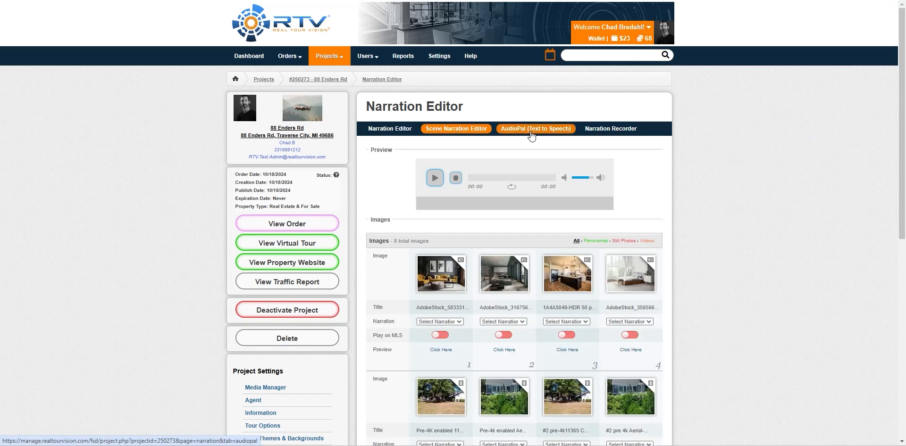
pyautogui.click(619, 132)
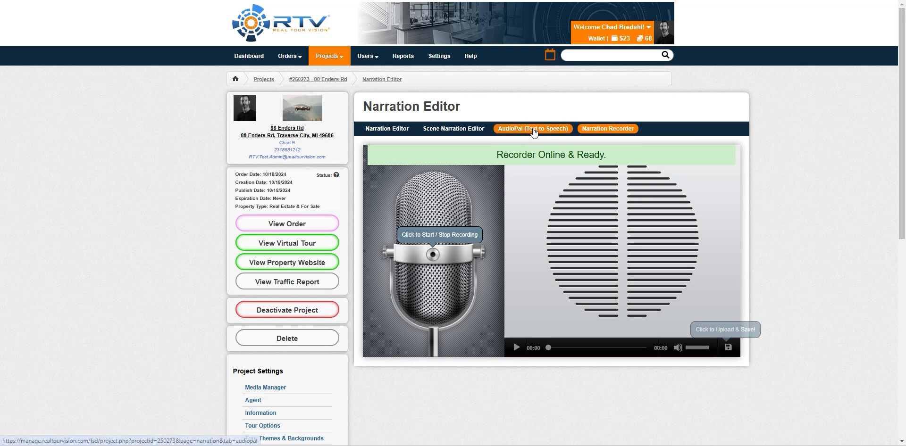
pyautogui.click(533, 129)
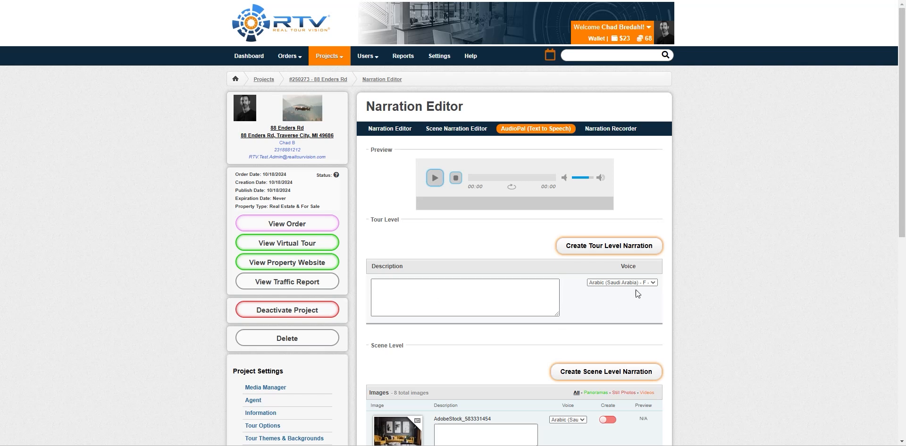
pyautogui.click(654, 283)
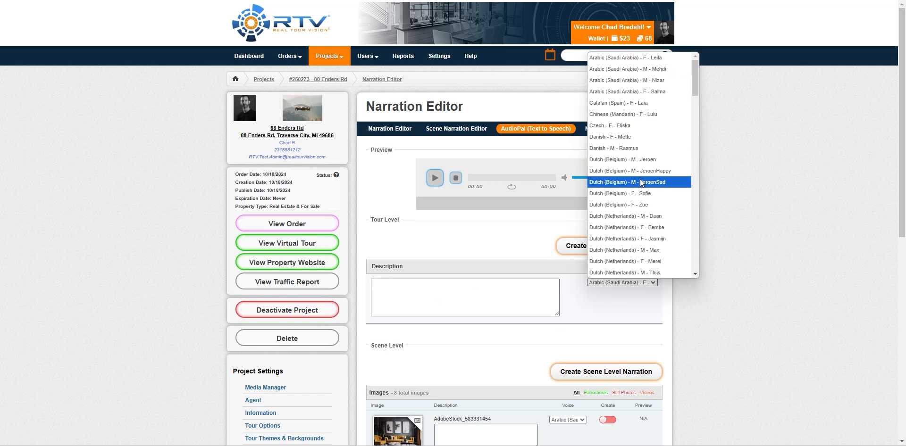
pyautogui.scroll(-1, 641, 180)
pyautogui.scroll(-15, 641, 181)
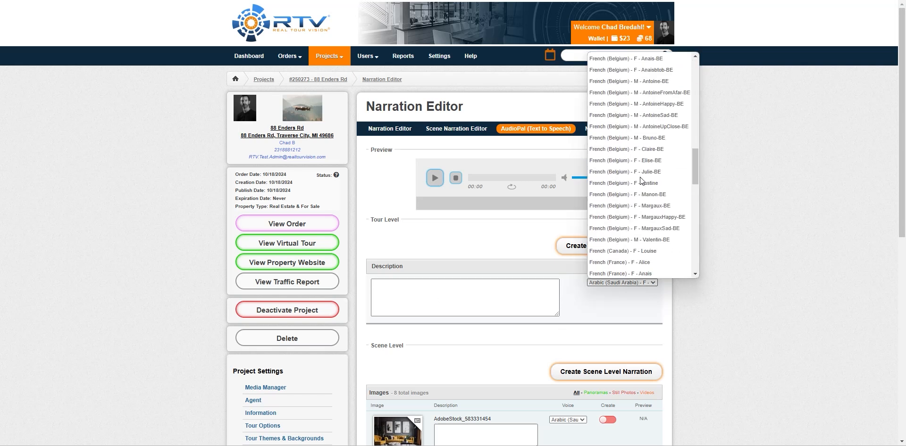
pyautogui.click(731, 283)
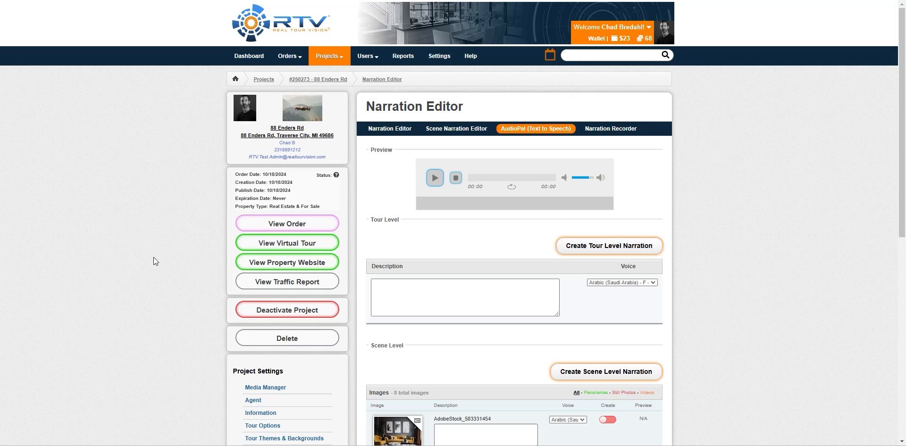
pyautogui.scroll(-8, 146, 253)
pyautogui.click(281, 295)
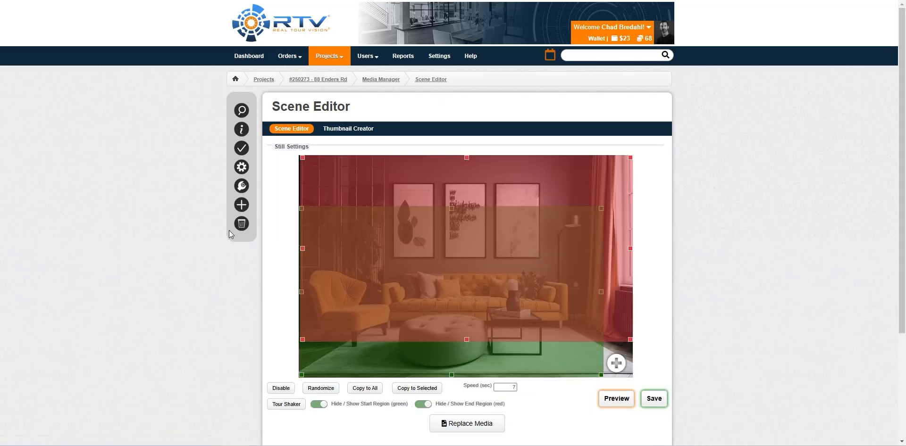
pyautogui.click(241, 130)
pyautogui.click(265, 388)
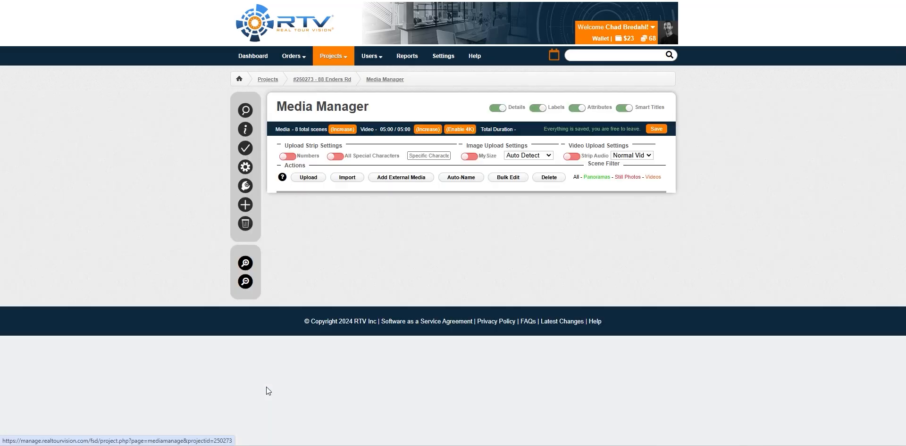
pyautogui.click(369, 226)
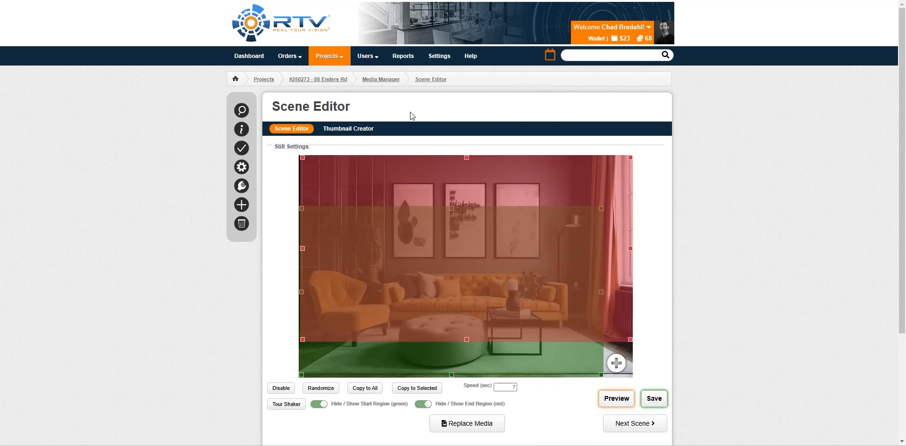
pyautogui.click(321, 80)
pyautogui.scroll(-8, 163, 301)
pyautogui.click(264, 302)
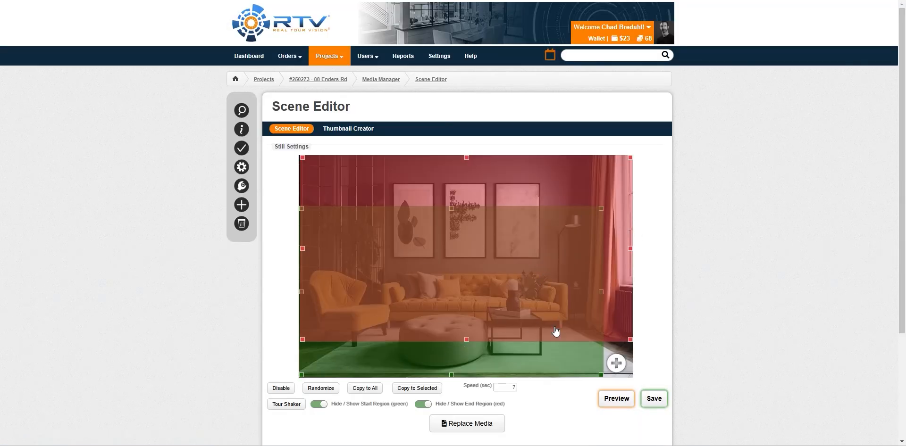
# - Nudge the green start region, then preview AdobeStock_316756569, the kitchen and AdobeStock_583331454 stills
pyautogui.scroll(-2, 659, 252)
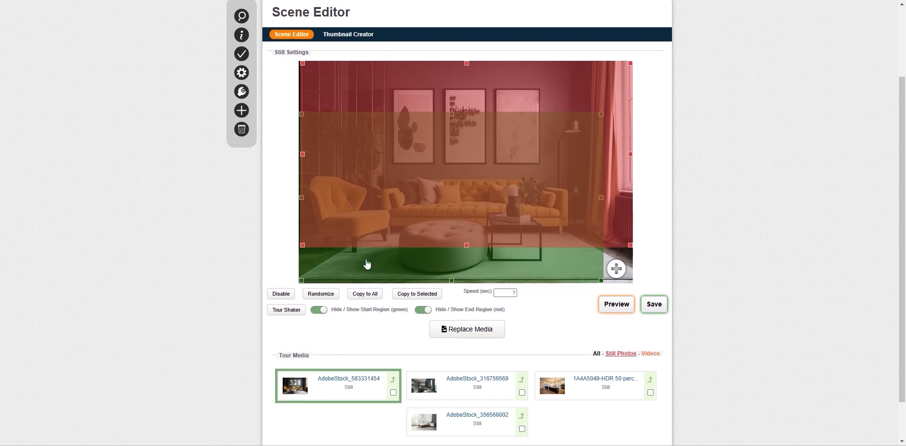
pyautogui.moveTo(363, 262); pyautogui.dragTo(357, 247)
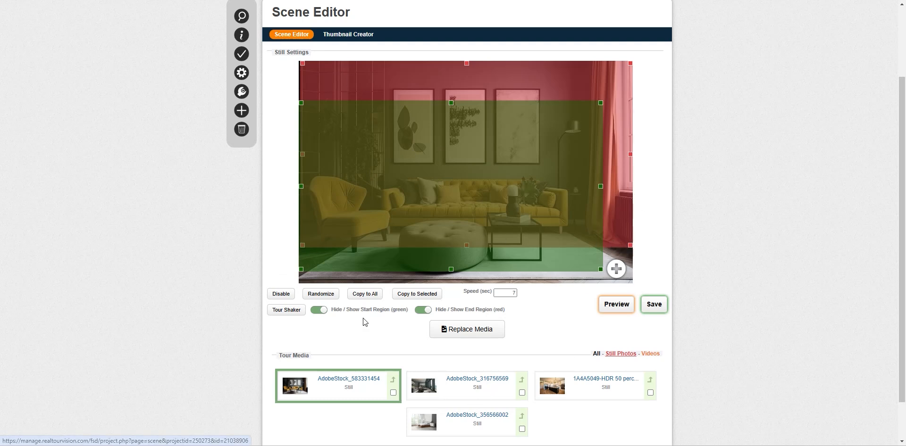
pyautogui.click(502, 392)
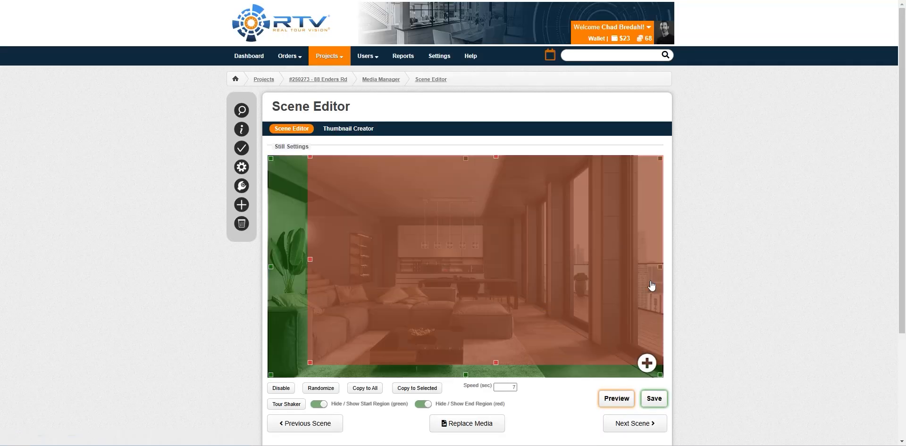
pyautogui.scroll(-1, 712, 275)
pyautogui.scroll(-2, 710, 271)
pyautogui.click(603, 338)
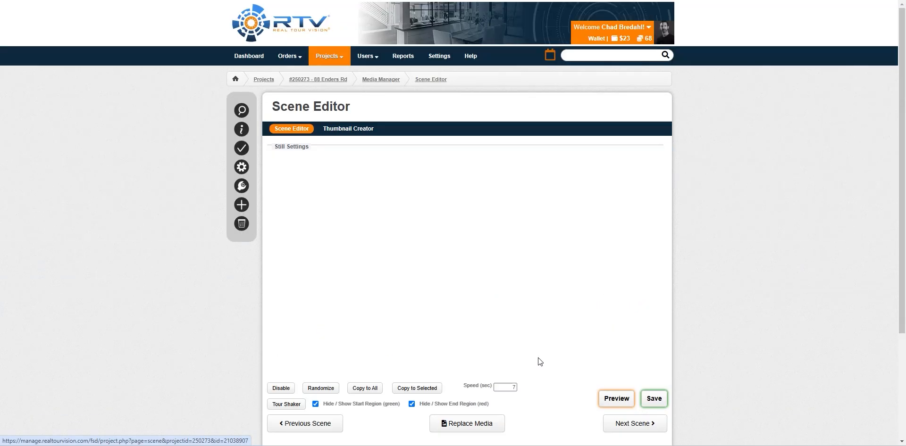
pyautogui.scroll(-3, 216, 265)
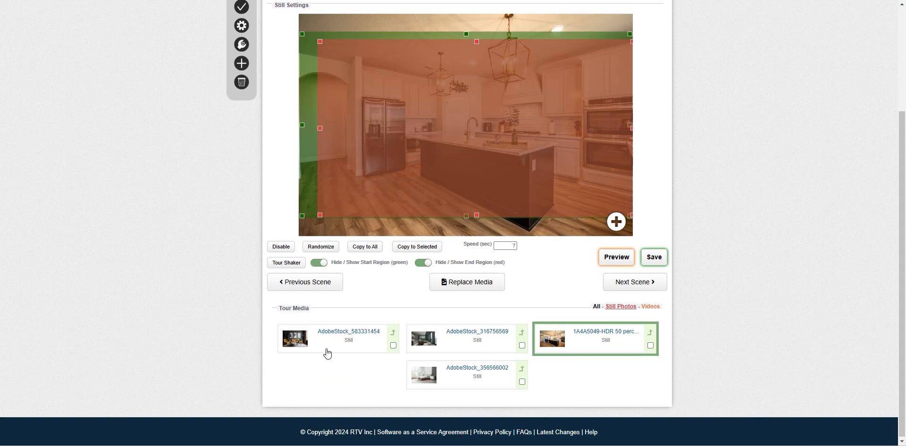
pyautogui.click(360, 333)
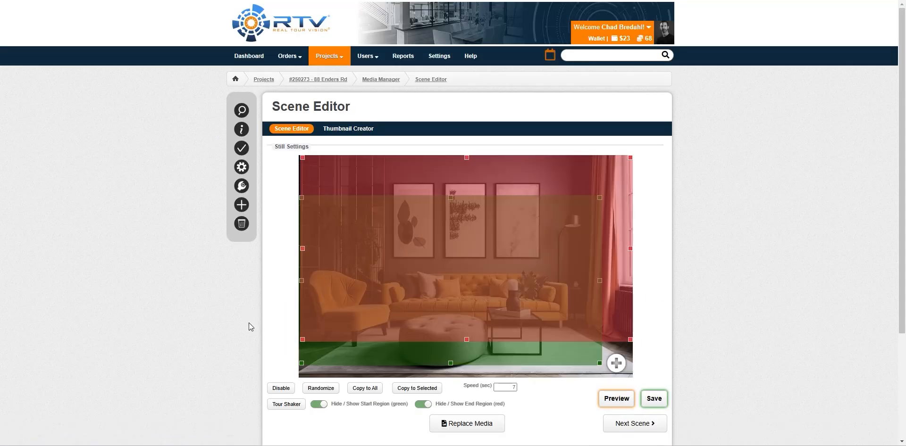
pyautogui.scroll(-3, 706, 185)
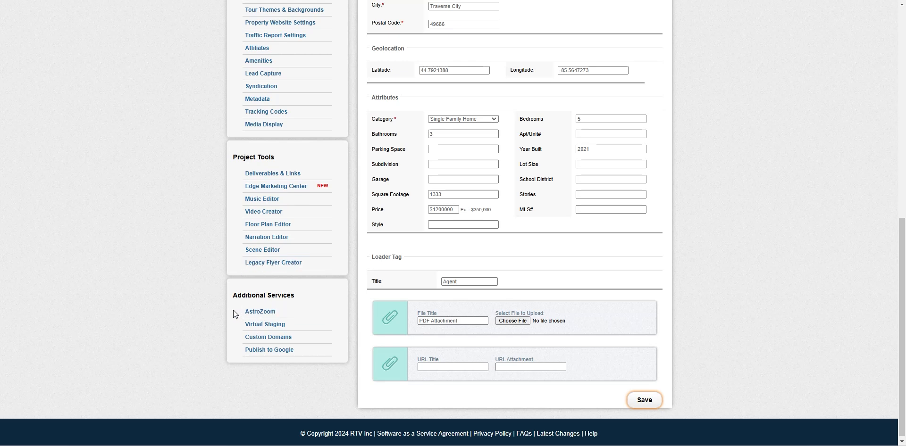
pyautogui.click(264, 324)
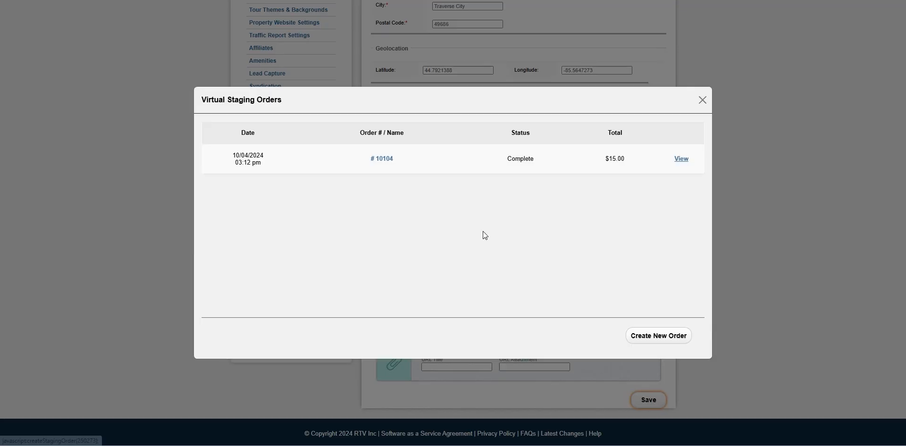
pyautogui.click(659, 336)
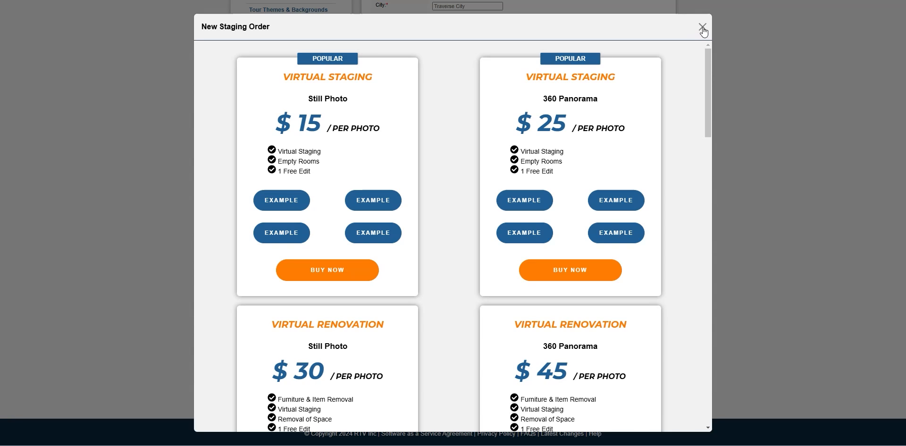
pyautogui.scroll(-15, 436, 224)
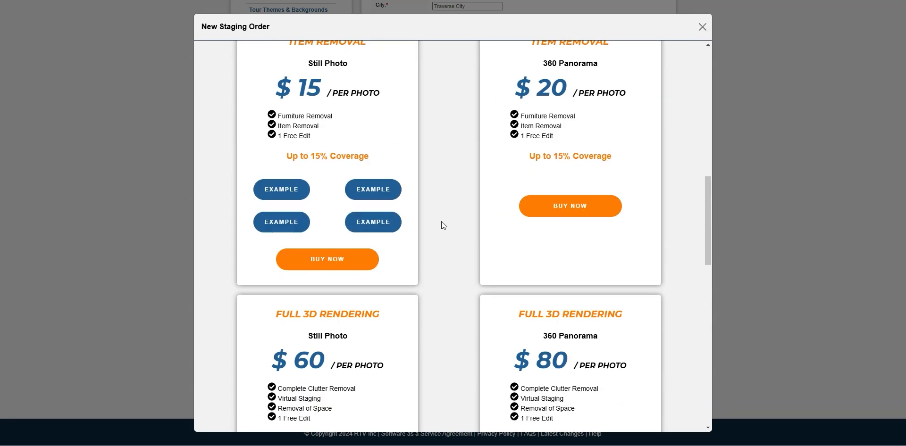
pyautogui.scroll(-5, 444, 226)
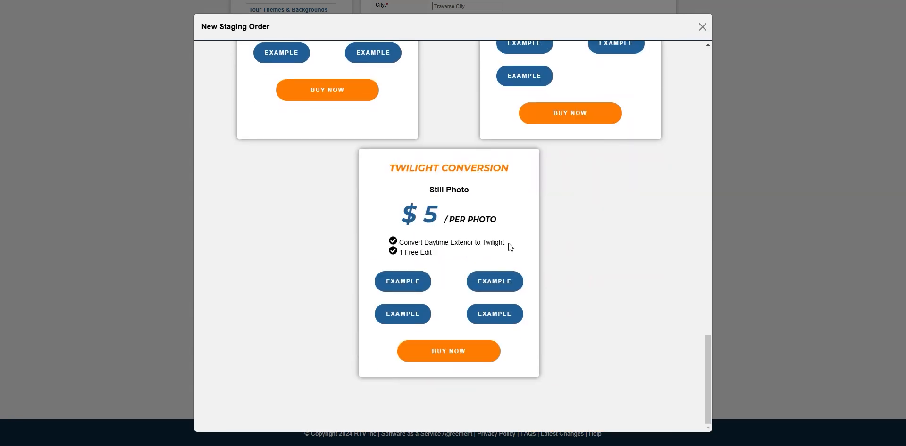
pyautogui.scroll(10, 516, 251)
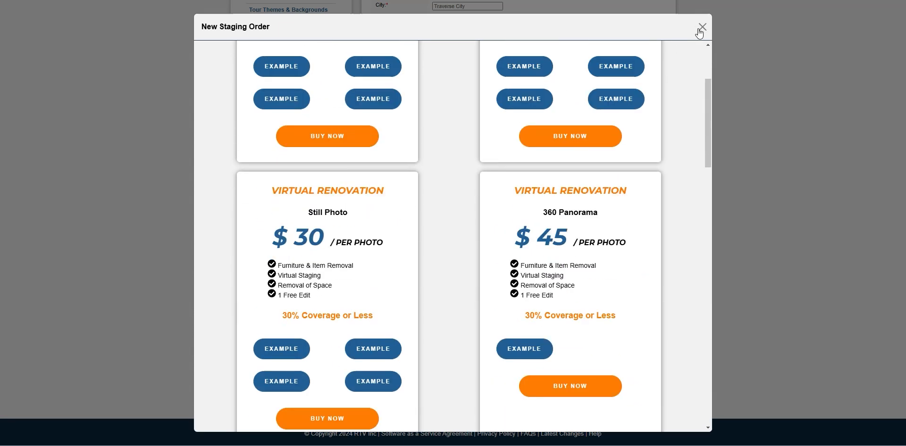
pyautogui.click(703, 27)
pyautogui.scroll(9, 146, 233)
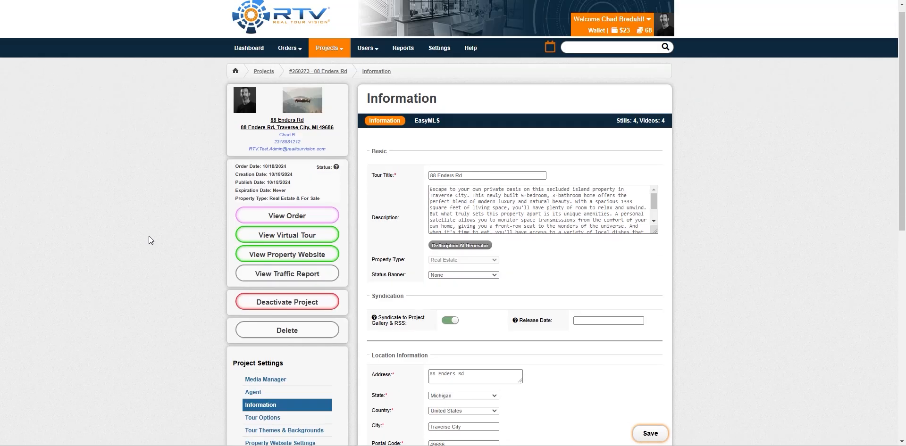
# - Open the project's Custom Domains page from the sidebar
pyautogui.moveTo(304, 57)
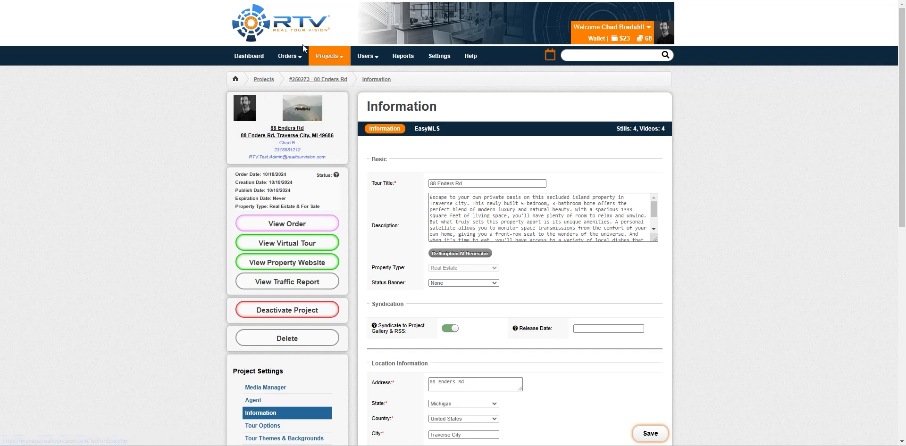
pyautogui.scroll(-9, 143, 250)
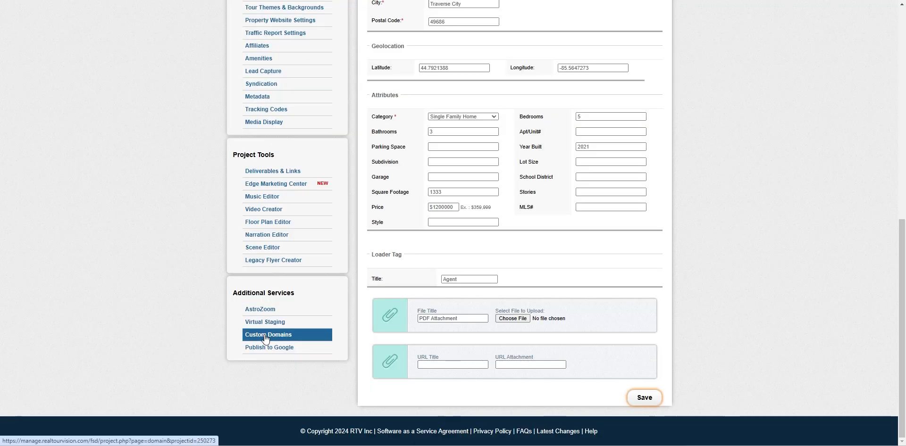
pyautogui.click(265, 338)
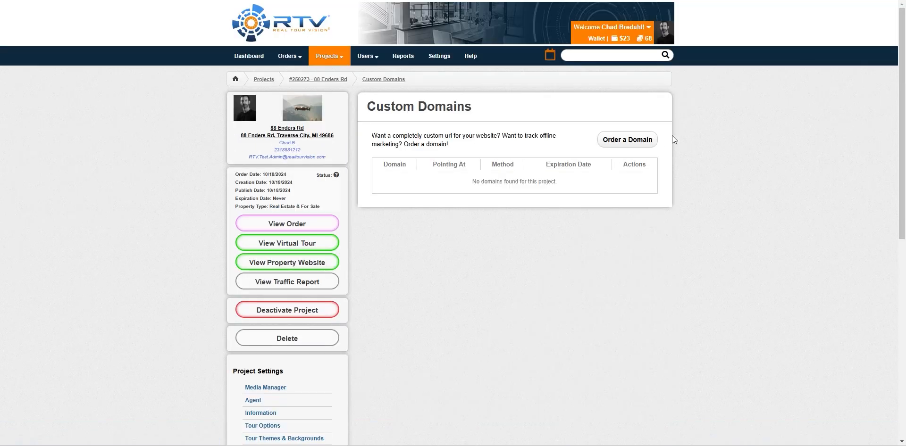
pyautogui.click(641, 140)
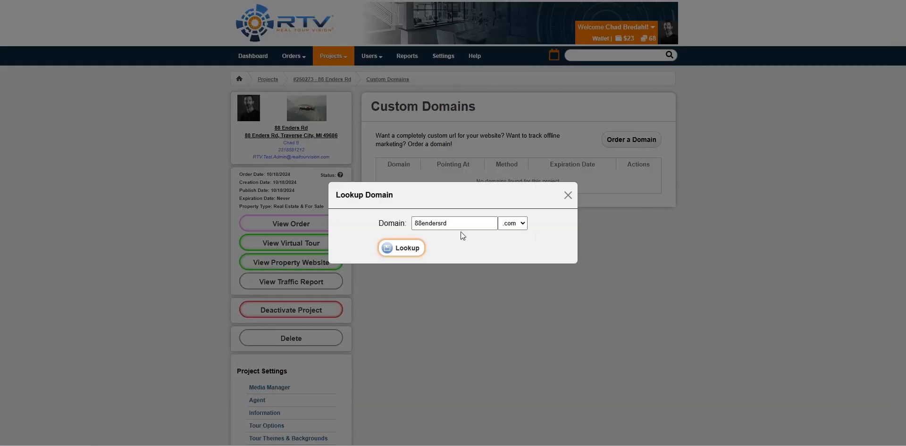
pyautogui.moveTo(460, 224); pyautogui.dragTo(406, 226)
pyautogui.click(569, 198)
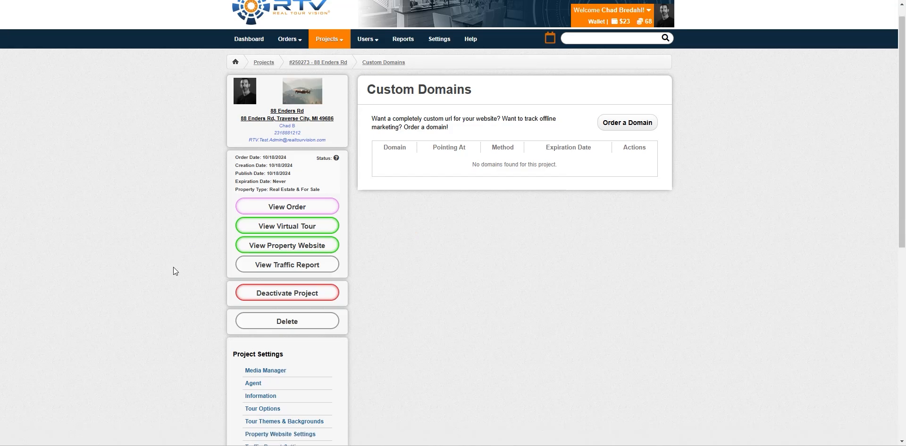
pyautogui.scroll(-8, 173, 269)
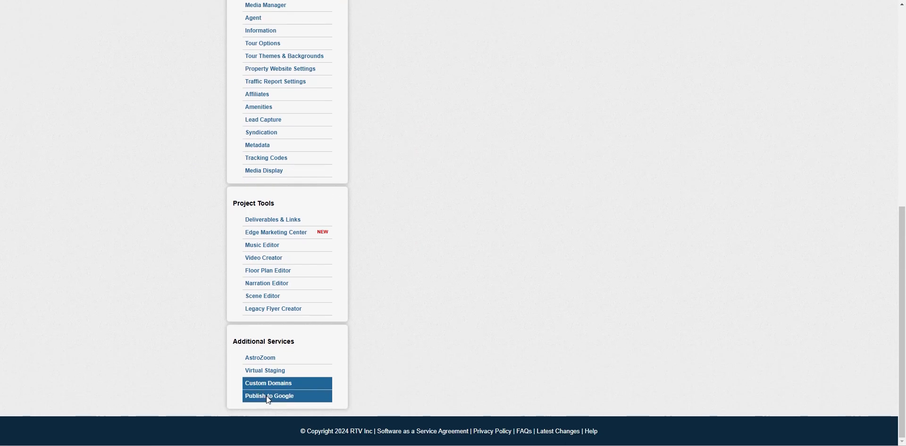
# - Review the Publish to Google moderation order form, then return to the Custom Domains page
pyautogui.click(267, 400)
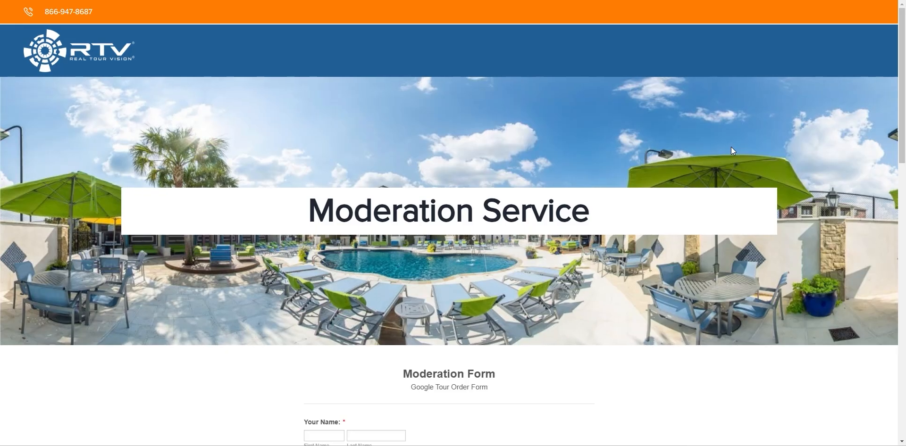
pyautogui.scroll(-8, 746, 191)
pyautogui.scroll(-8, 747, 196)
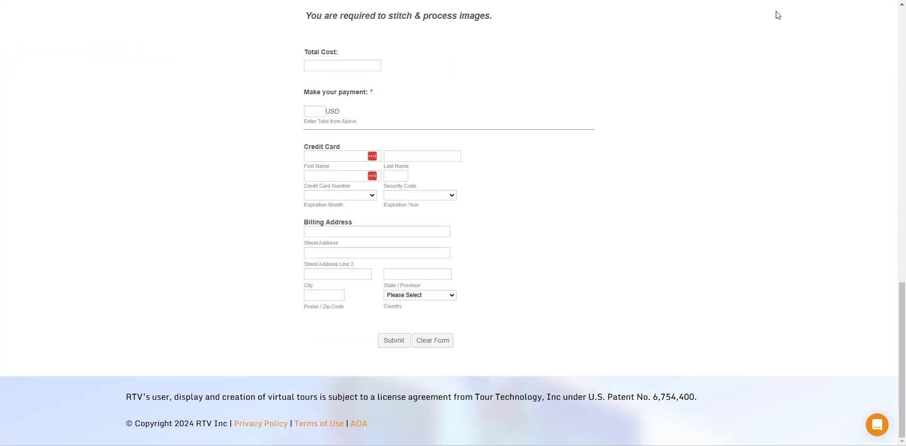
pyautogui.hotkey('ctrl', 'w')
pyautogui.scroll(8, 120, 236)
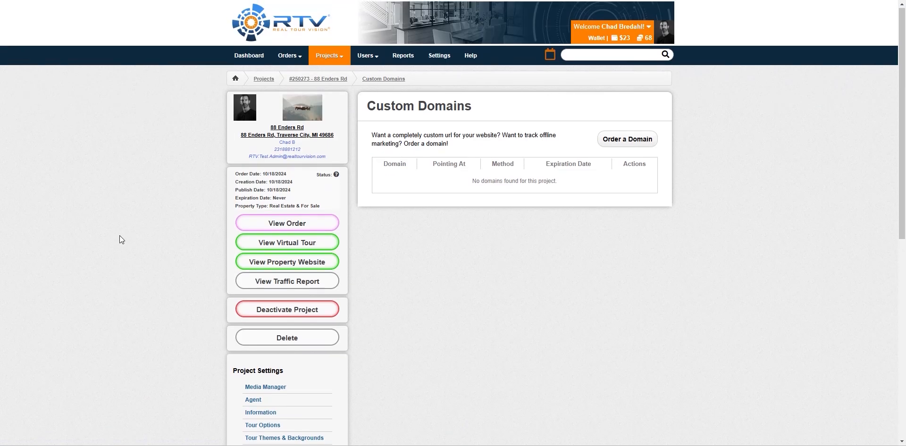